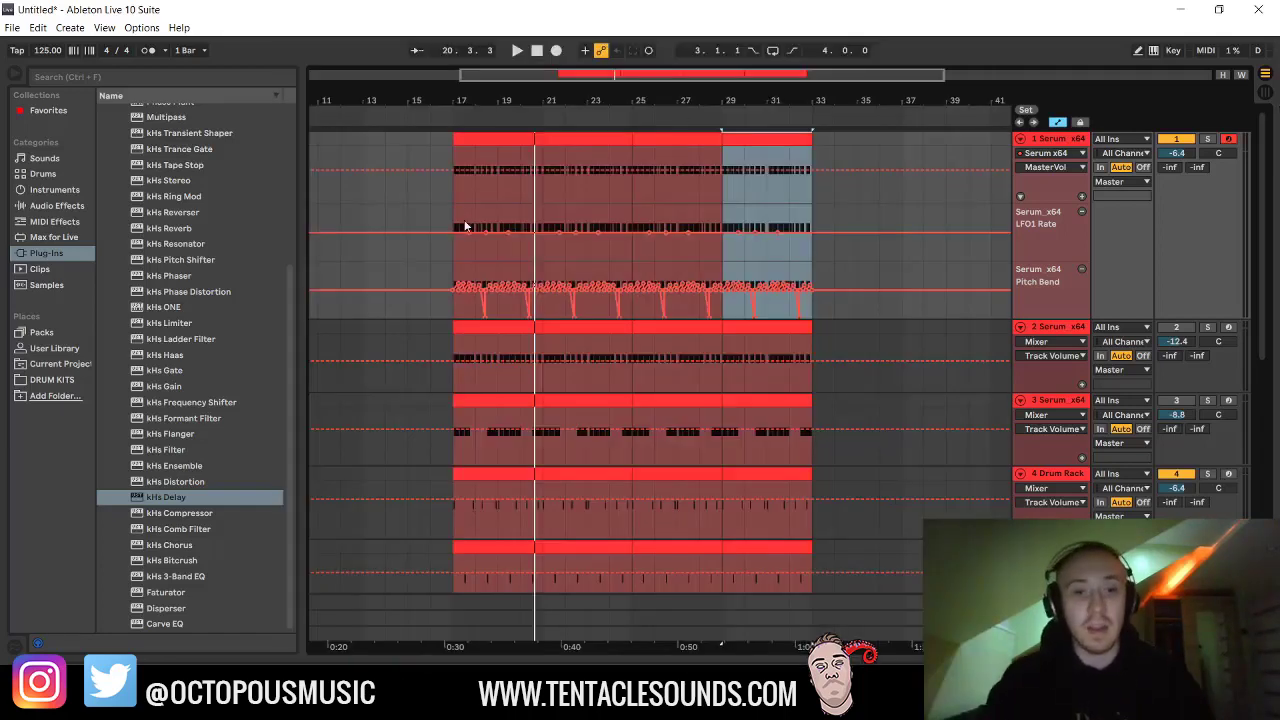
Play the arrangement from bar 17, then solo the first Serum bass track and play again
{"action": "left_click", "coordinate": [461, 200]}
{"action": "key", "text": "space"}
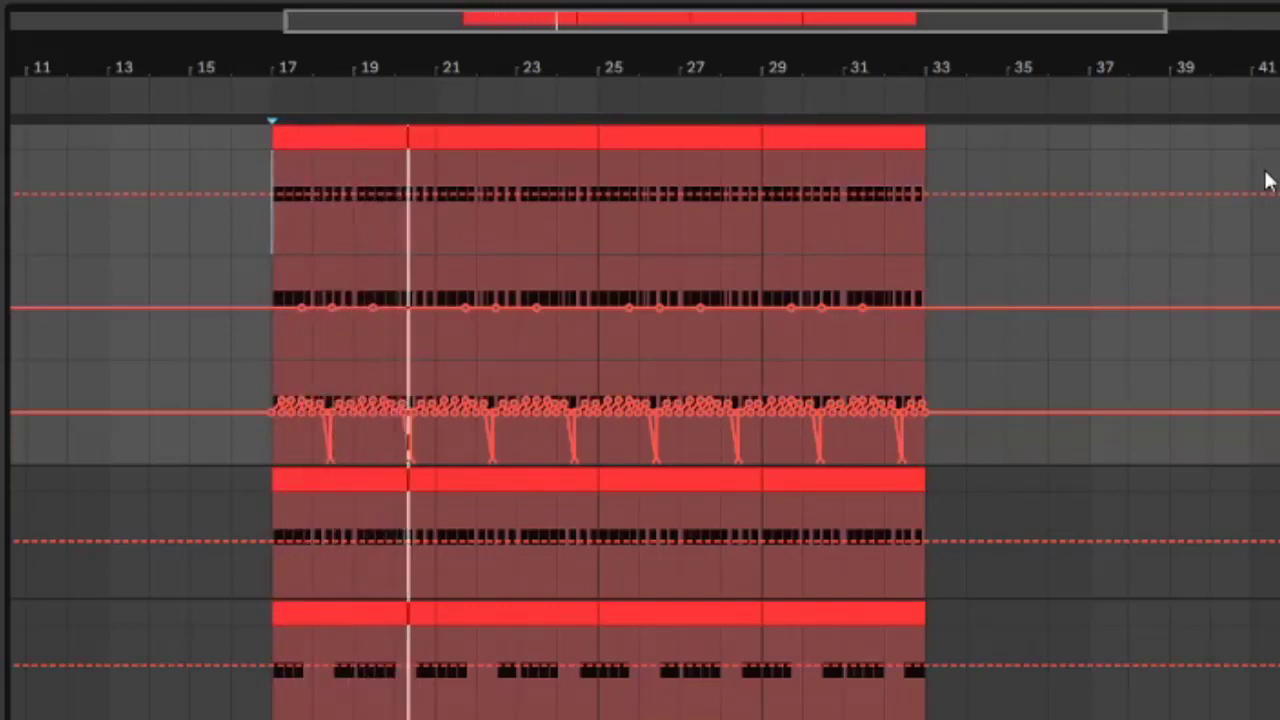
{"action": "key", "text": "space"}
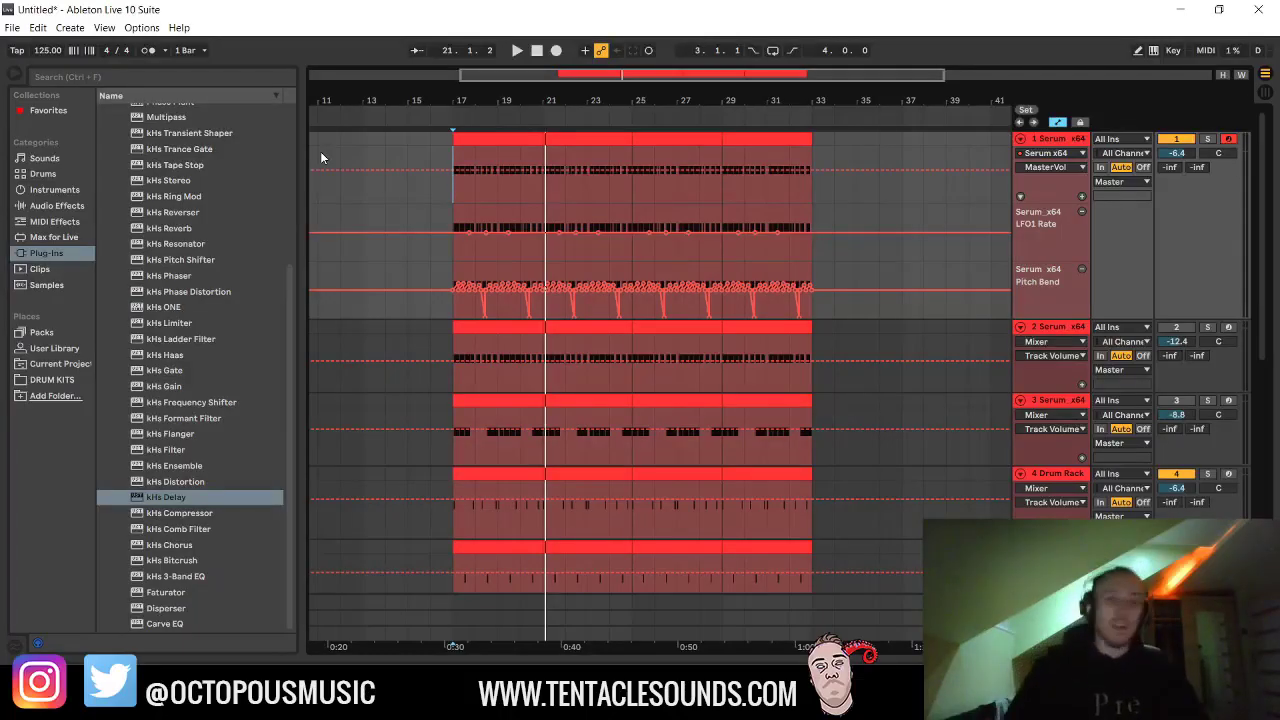
{"action": "left_click", "coordinate": [1208, 138]}
{"action": "key", "text": "space"}
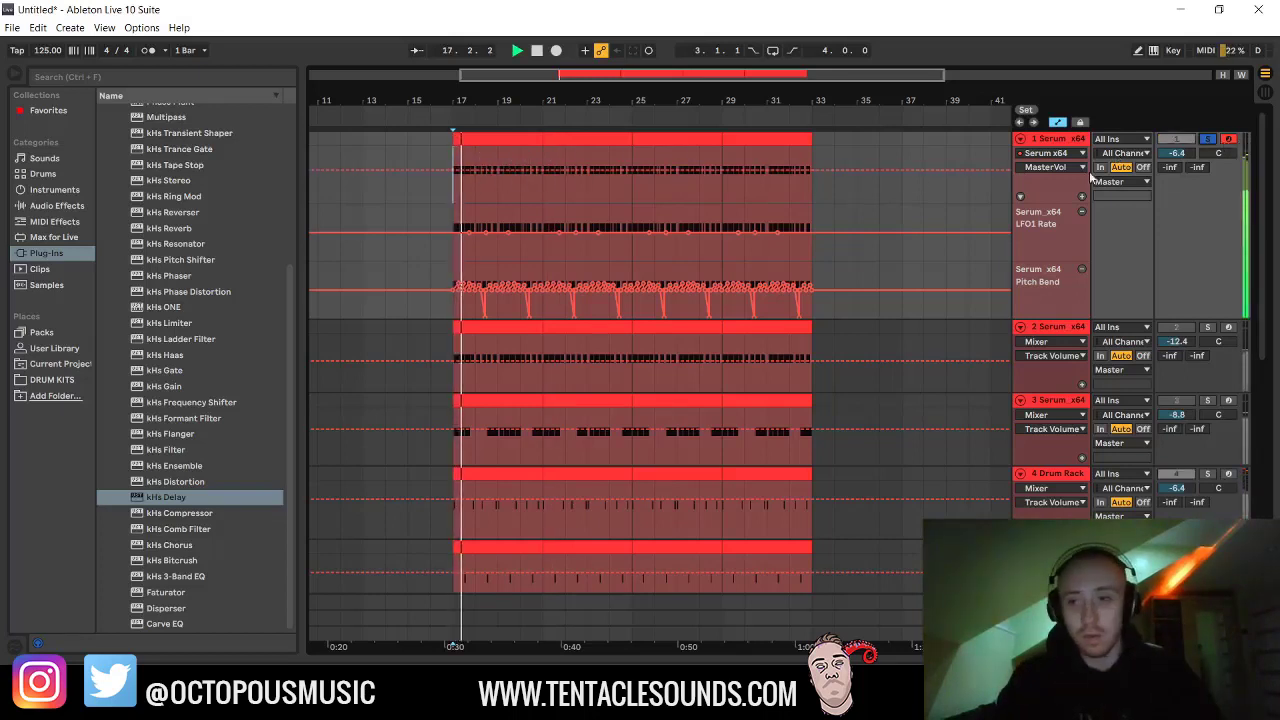
Select the bass clip's first bars, view its notes, then return to the full arrangement
{"action": "left_click_drag", "start_coordinate": [445, 163], "coordinate": [543, 163]}
{"action": "double_click", "coordinate": [496, 137]}
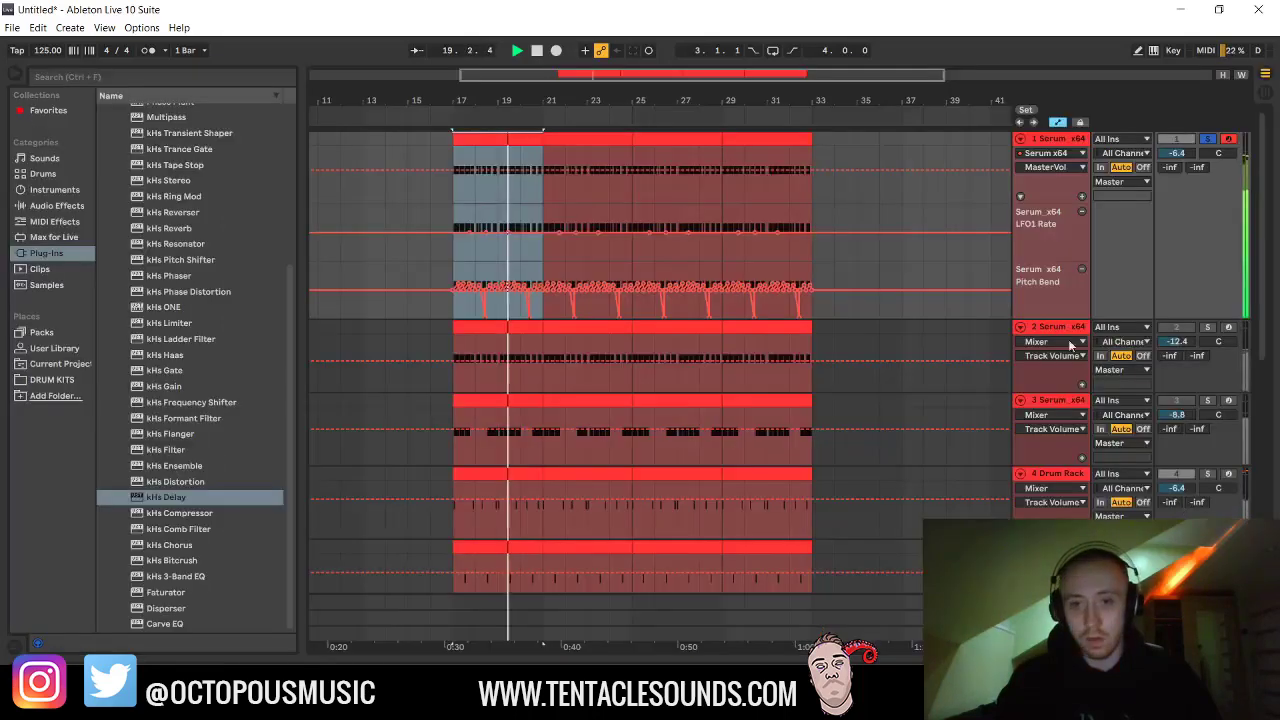
{"action": "key", "text": "shift+Tab"}
Show the bass track's device chain and toggle the Serum plugin interface
{"action": "double_click", "coordinate": [1043, 140]}
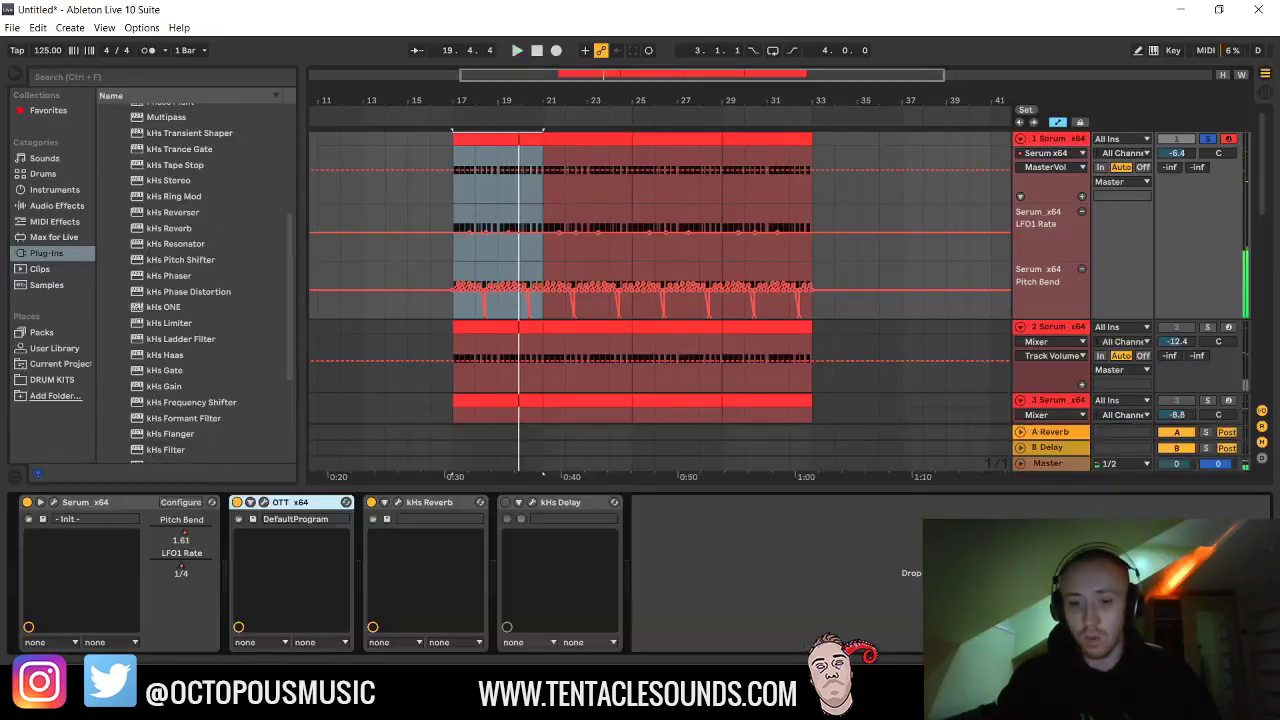
{"action": "left_click", "coordinate": [54, 503]}
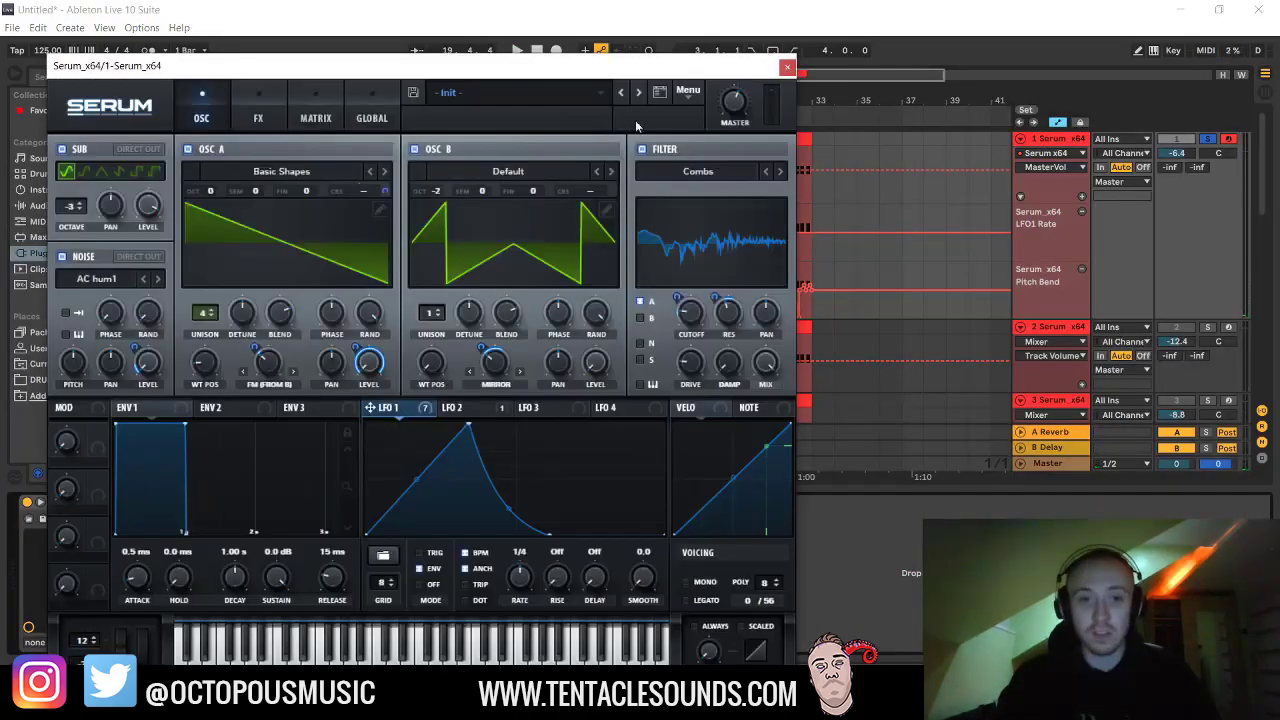
{"action": "key", "text": "ctrl+alt+p"}
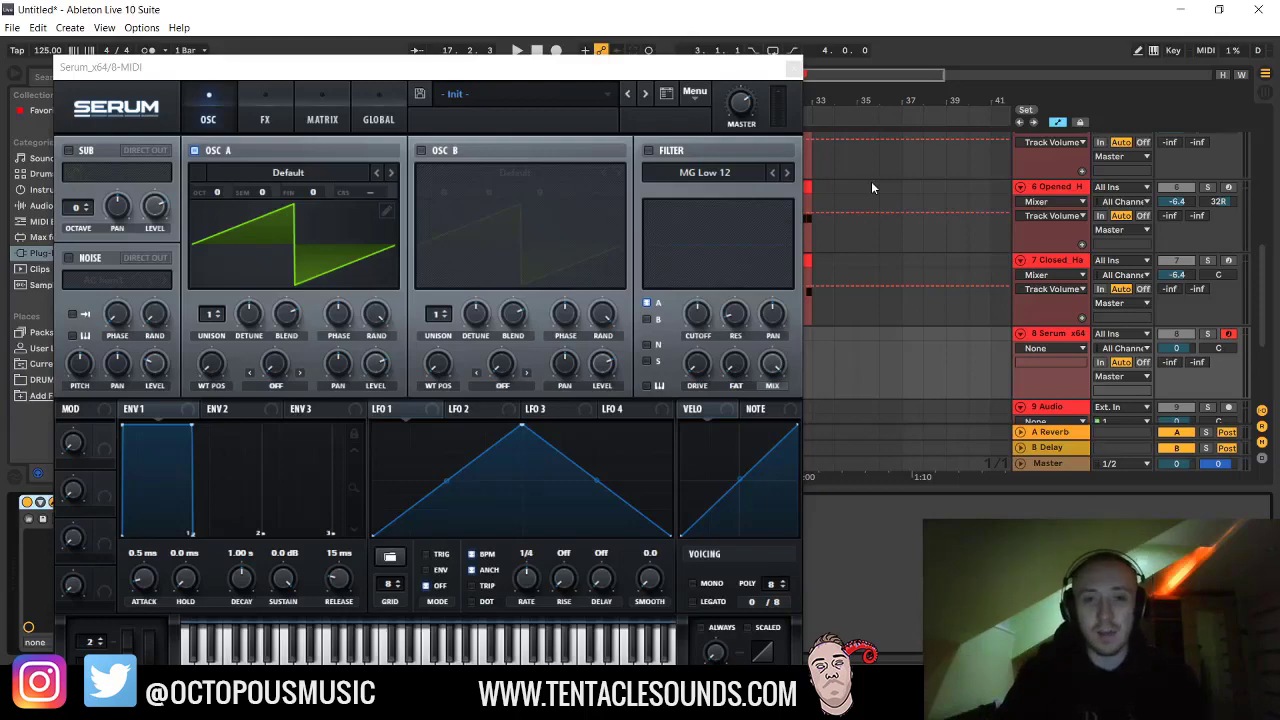
Switch away from Serum to the web page promoting the Hell and Flower packs
{"action": "key", "text": "alt+Tab"}
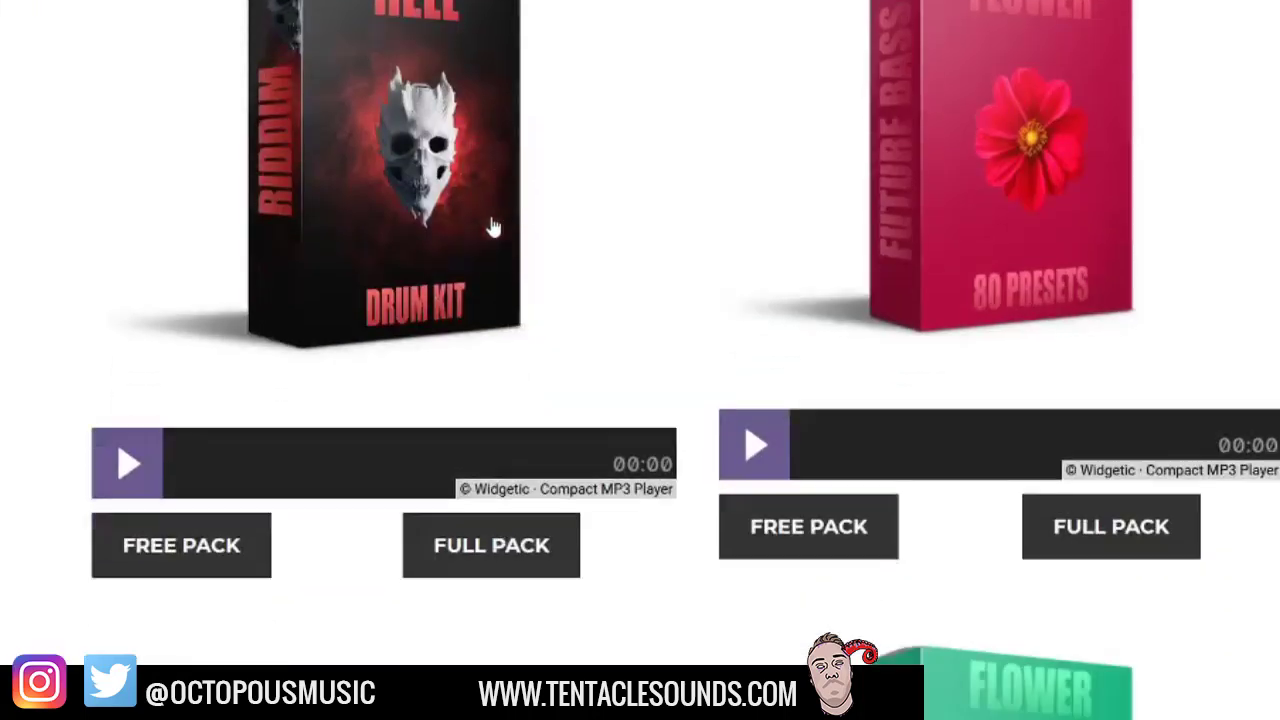
Scroll the Tentacle Sounds page past the Hell, Flower and Heart packs to the Primal packs
{"action": "scroll", "coordinate": [491, 229], "scroll_direction": "down", "scroll_amount": 7}
{"action": "scroll", "coordinate": [477, 497], "scroll_direction": "down", "scroll_amount": 2}
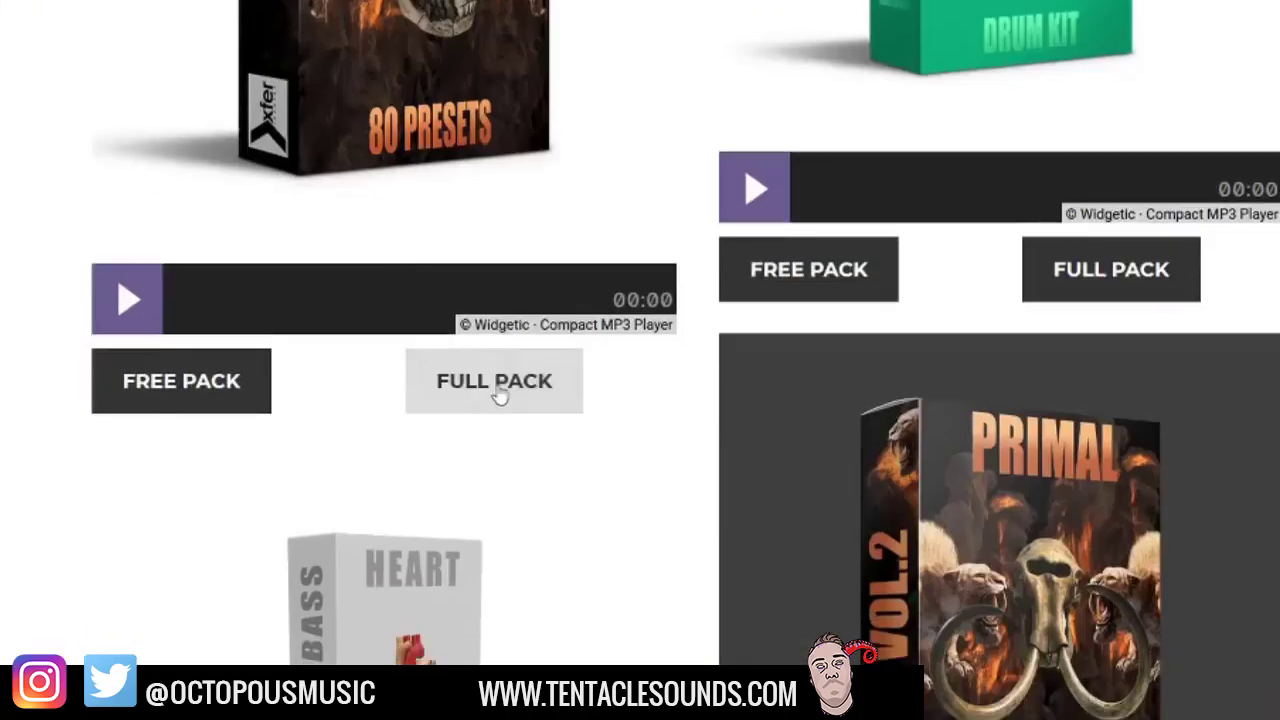
{"action": "scroll", "coordinate": [1190, 160], "scroll_direction": "down", "scroll_amount": 7}
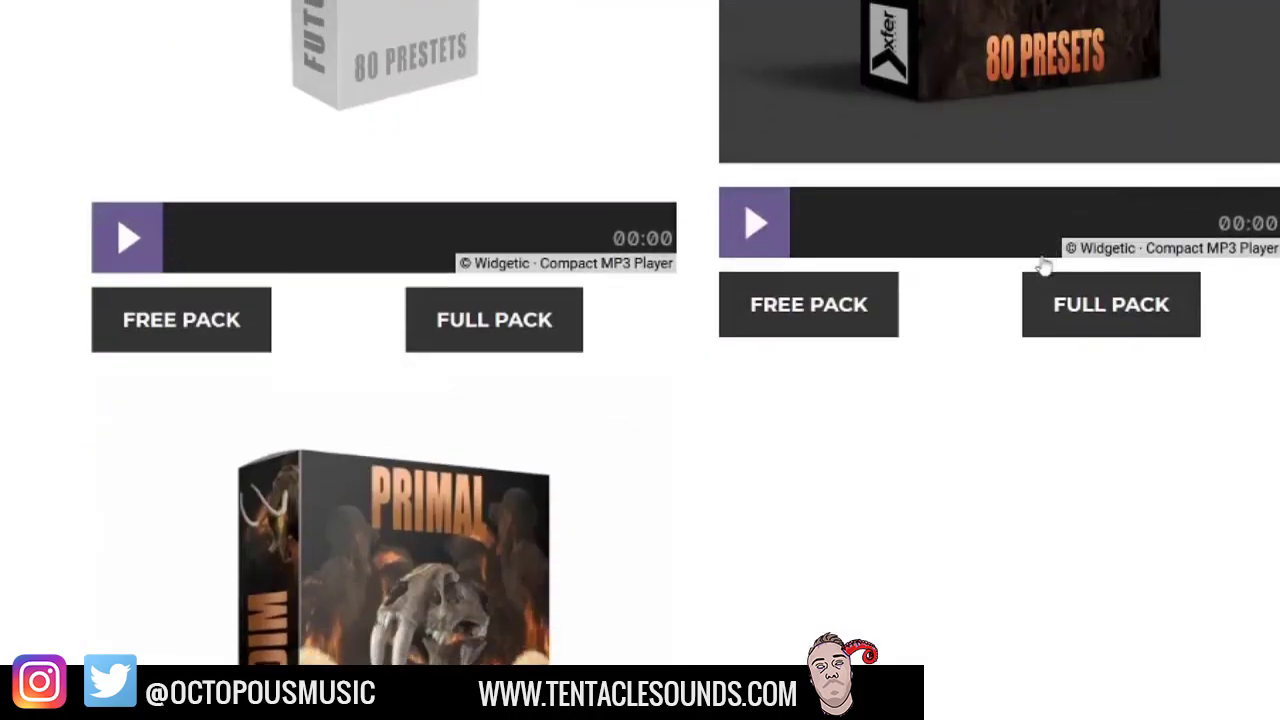
{"action": "scroll", "coordinate": [1046, 263], "scroll_direction": "up", "scroll_amount": 3}
{"action": "scroll", "coordinate": [773, 585], "scroll_direction": "down", "scroll_amount": 6}
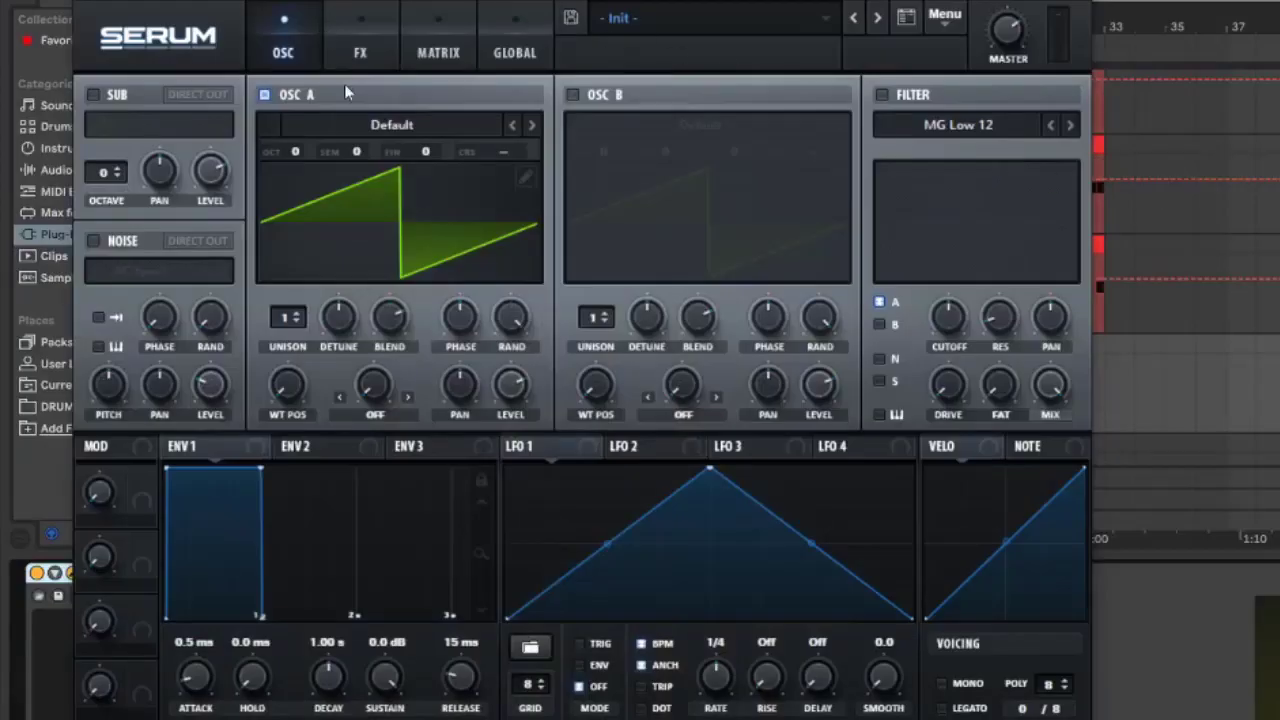
Load the Analog Basic Shapes wavetable into Osc A and morph it to a falling saw
{"action": "left_click", "coordinate": [379, 122]}
{"action": "mouse_move", "coordinate": [376, 151]}
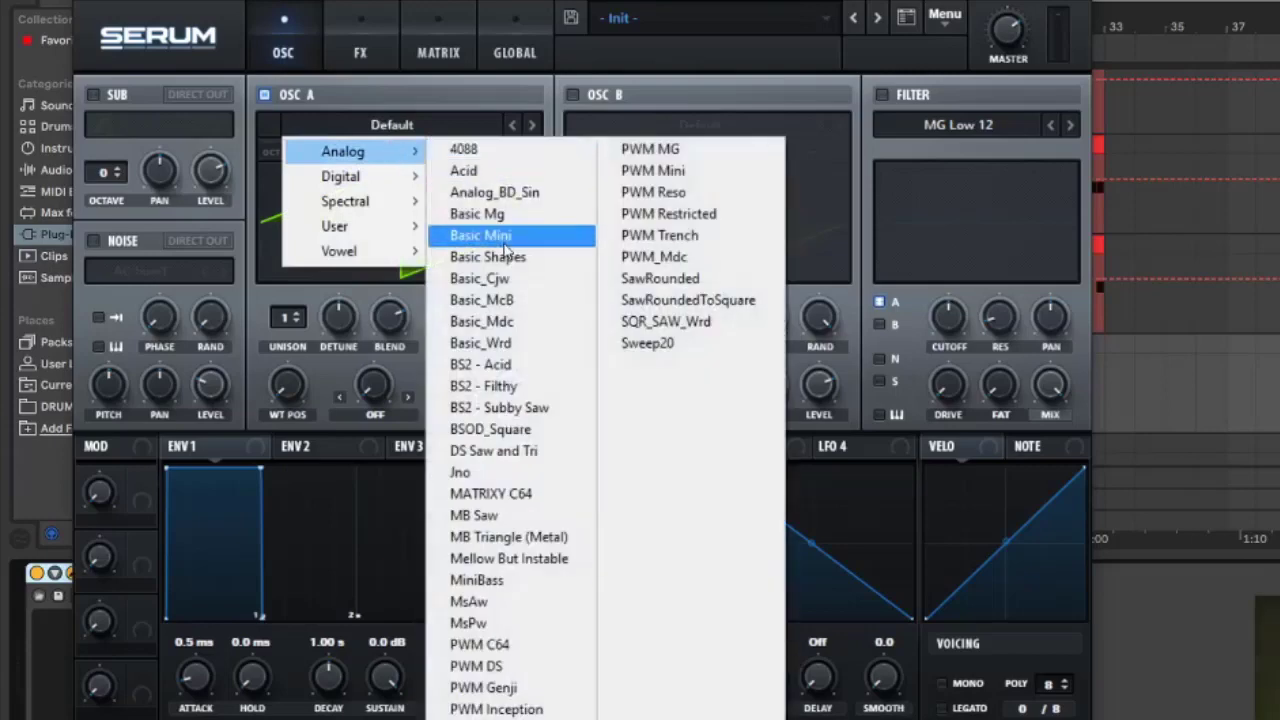
{"action": "left_click", "coordinate": [490, 258]}
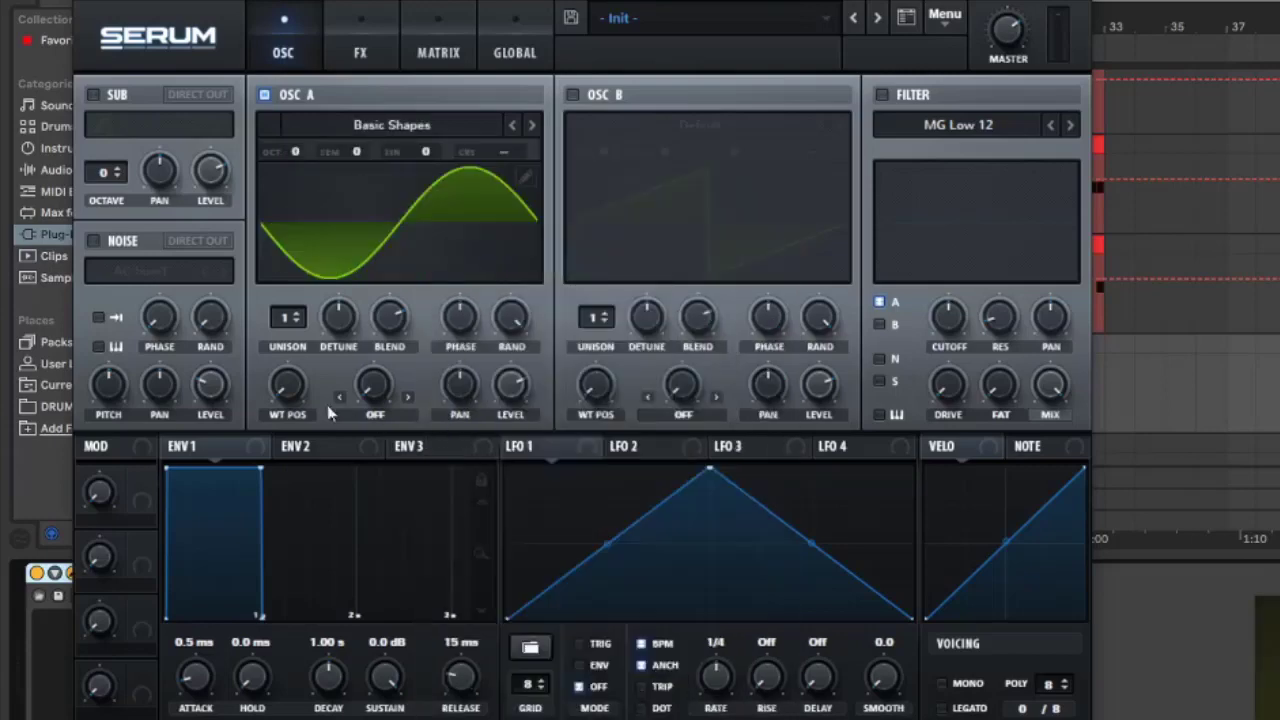
{"action": "left_click_drag", "start_coordinate": [284, 388], "coordinate": [282, 344]}
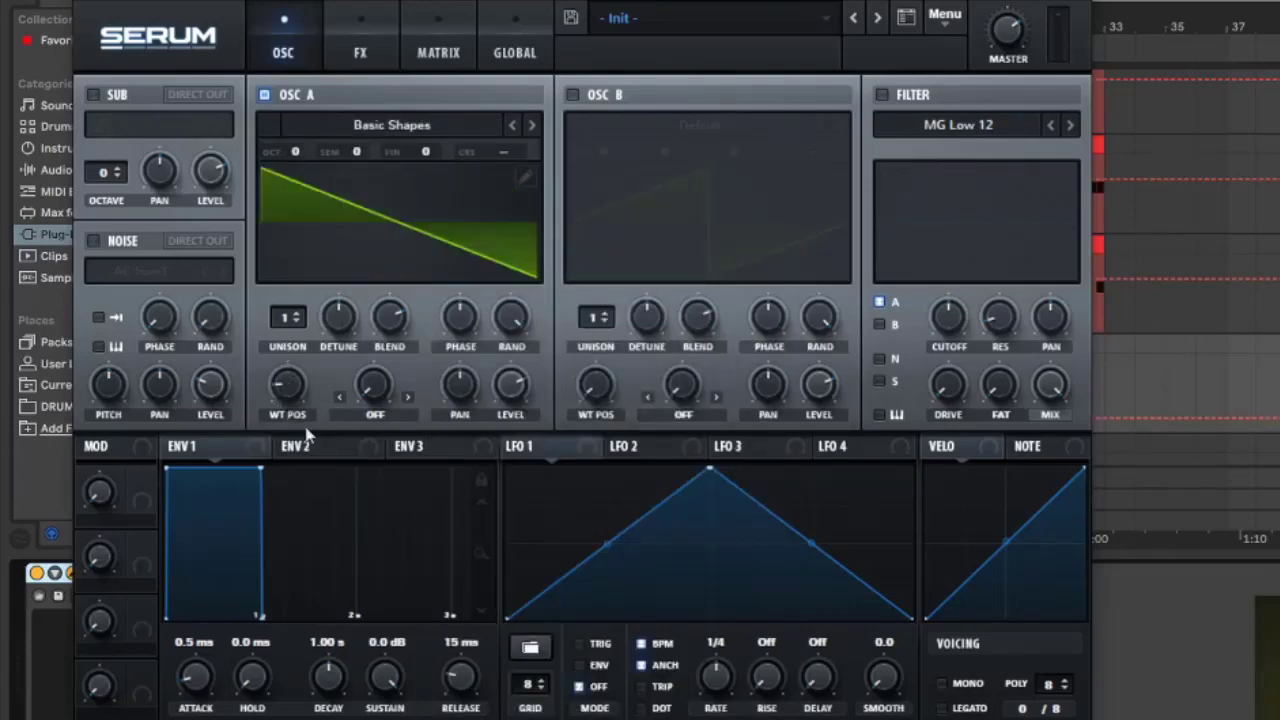
Set Osc A's warp mode to FM (from B) with an amount of 31
{"action": "left_click", "coordinate": [374, 413]}
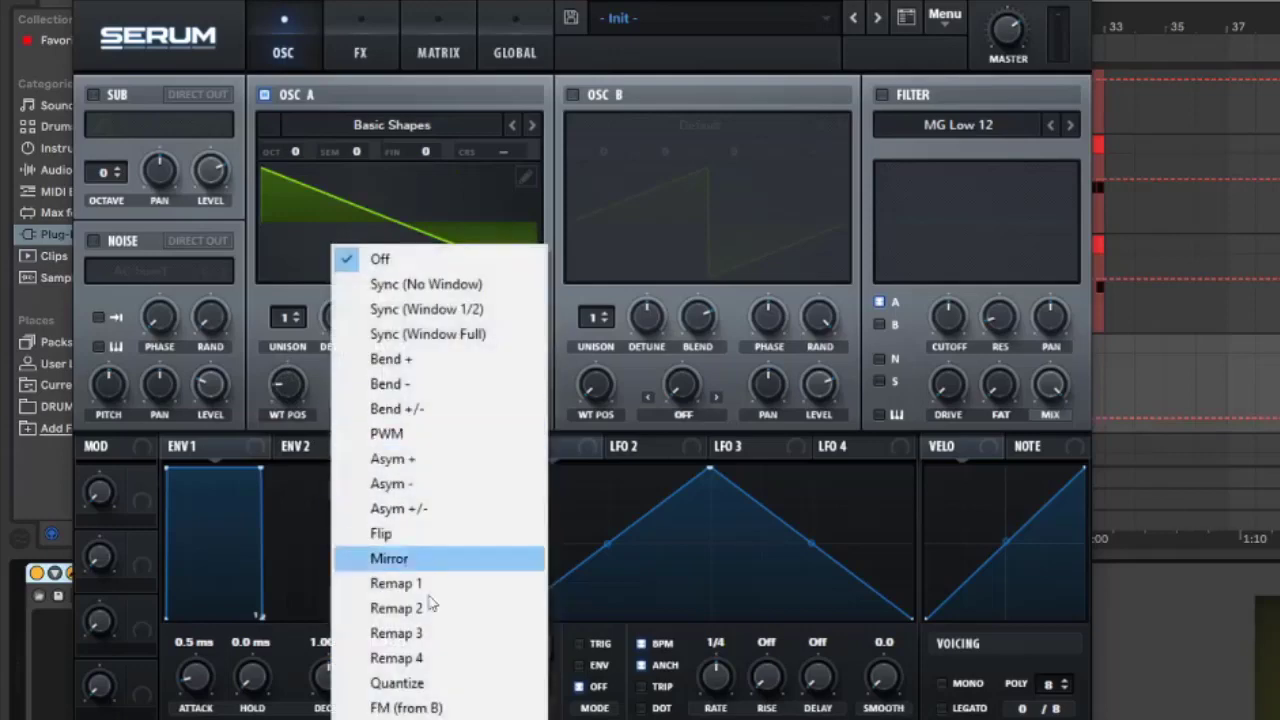
{"action": "left_click", "coordinate": [420, 708]}
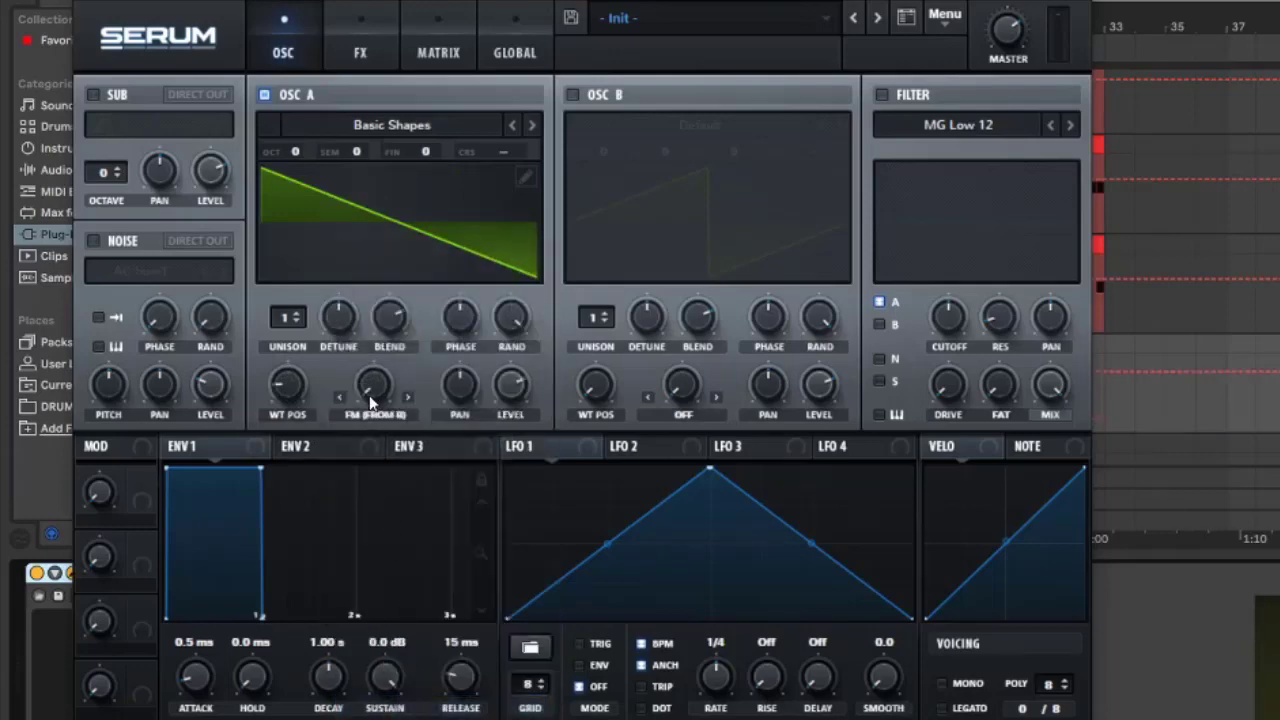
{"action": "double_click", "coordinate": [370, 402]}
{"action": "type", "text": "31"}
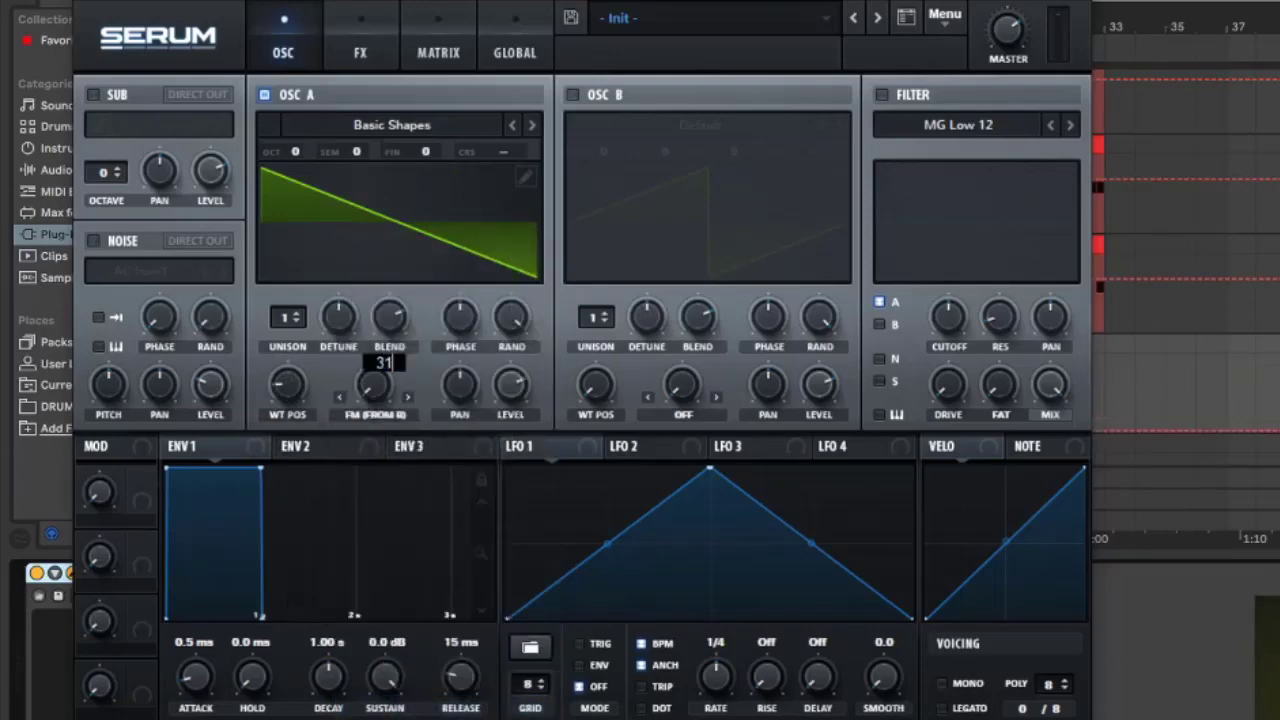
{"action": "key", "text": "Return"}
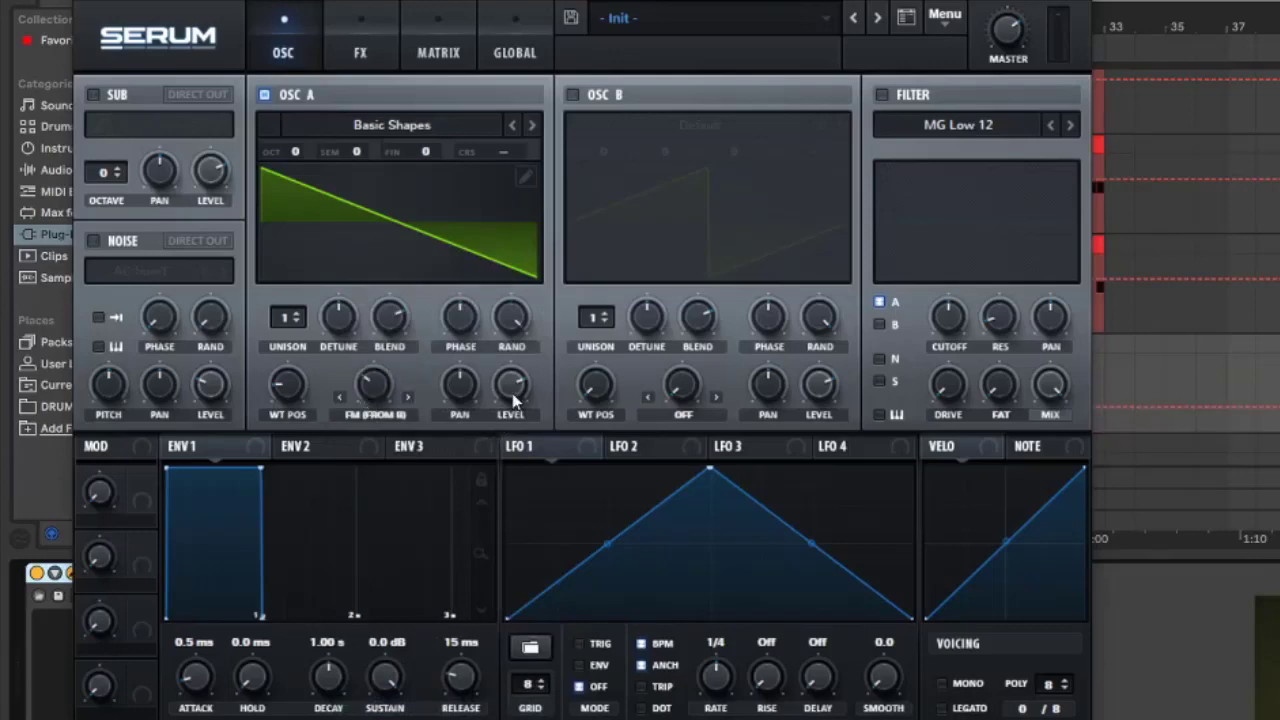
Route LFO 1 to Osc A level and warp (depth 7), and set unison to 4 voices
{"action": "left_click_drag", "start_coordinate": [512, 446], "coordinate": [510, 388]}
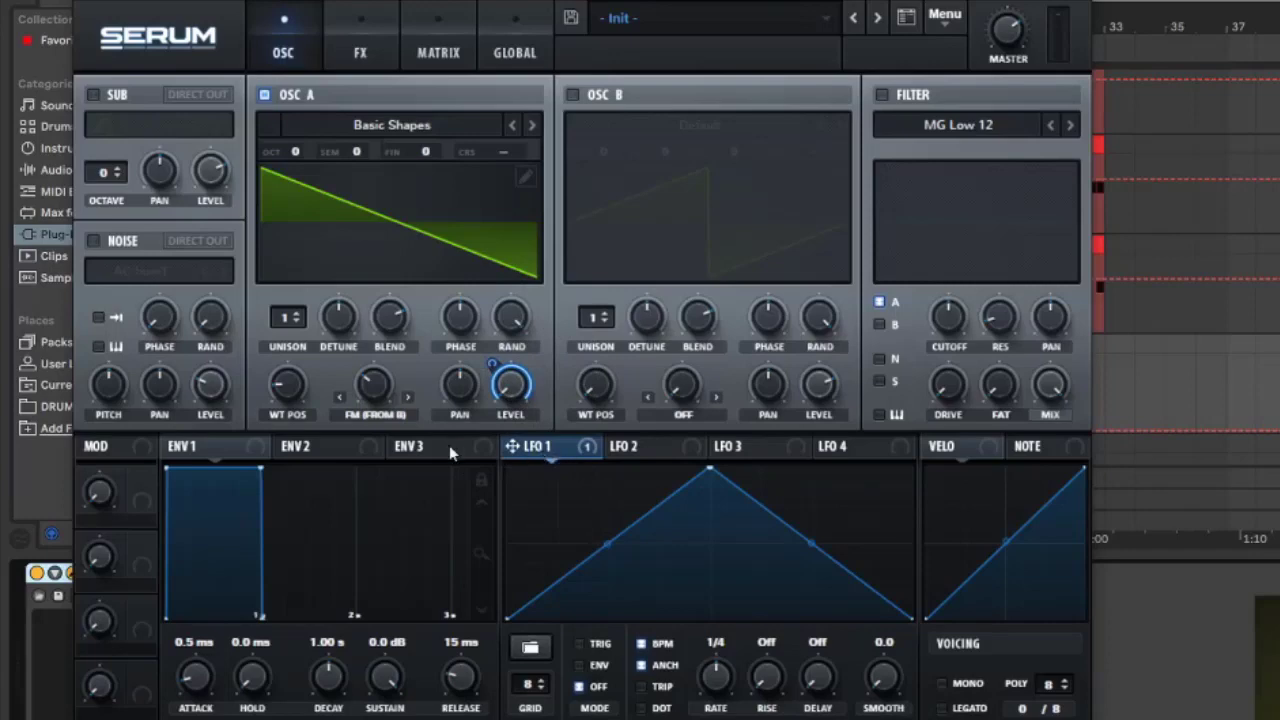
{"action": "left_click_drag", "start_coordinate": [514, 442], "coordinate": [402, 402]}
{"action": "mouse_move", "coordinate": [345, 412]}
{"action": "left_click_drag", "start_coordinate": [344, 411], "coordinate": [343, 428]}
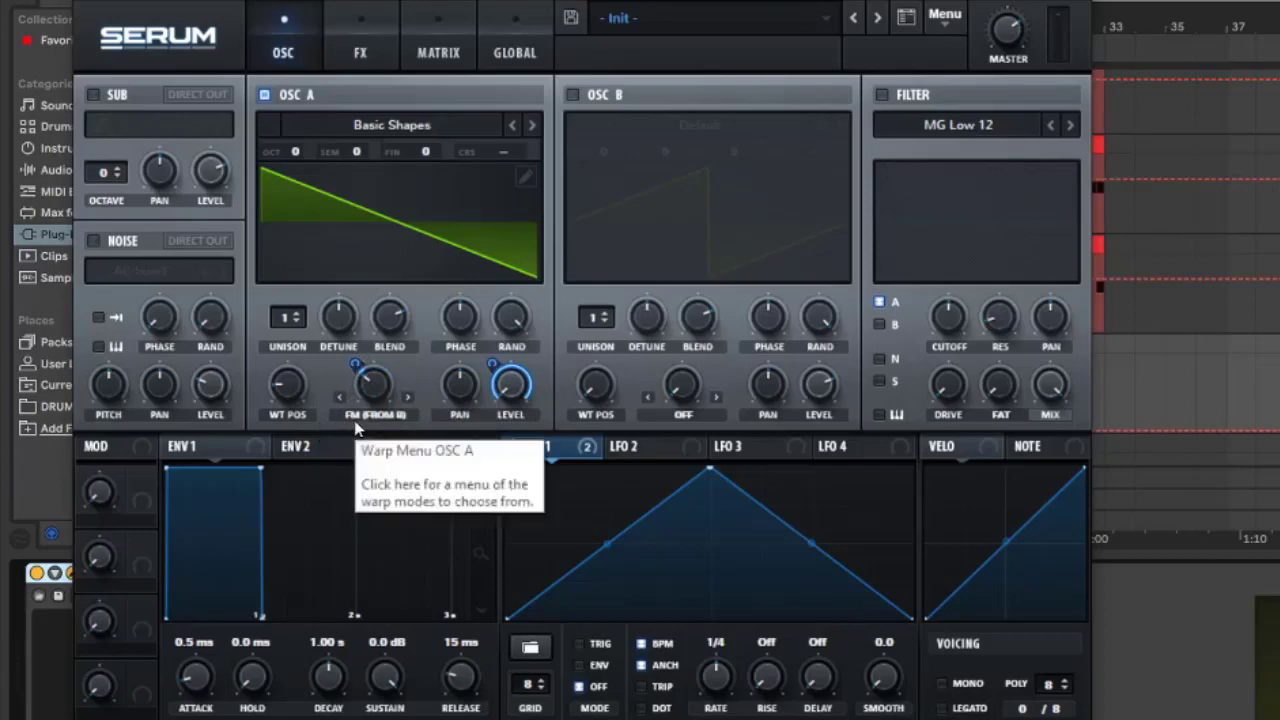
{"action": "left_click_drag", "start_coordinate": [287, 320], "coordinate": [294, 266]}
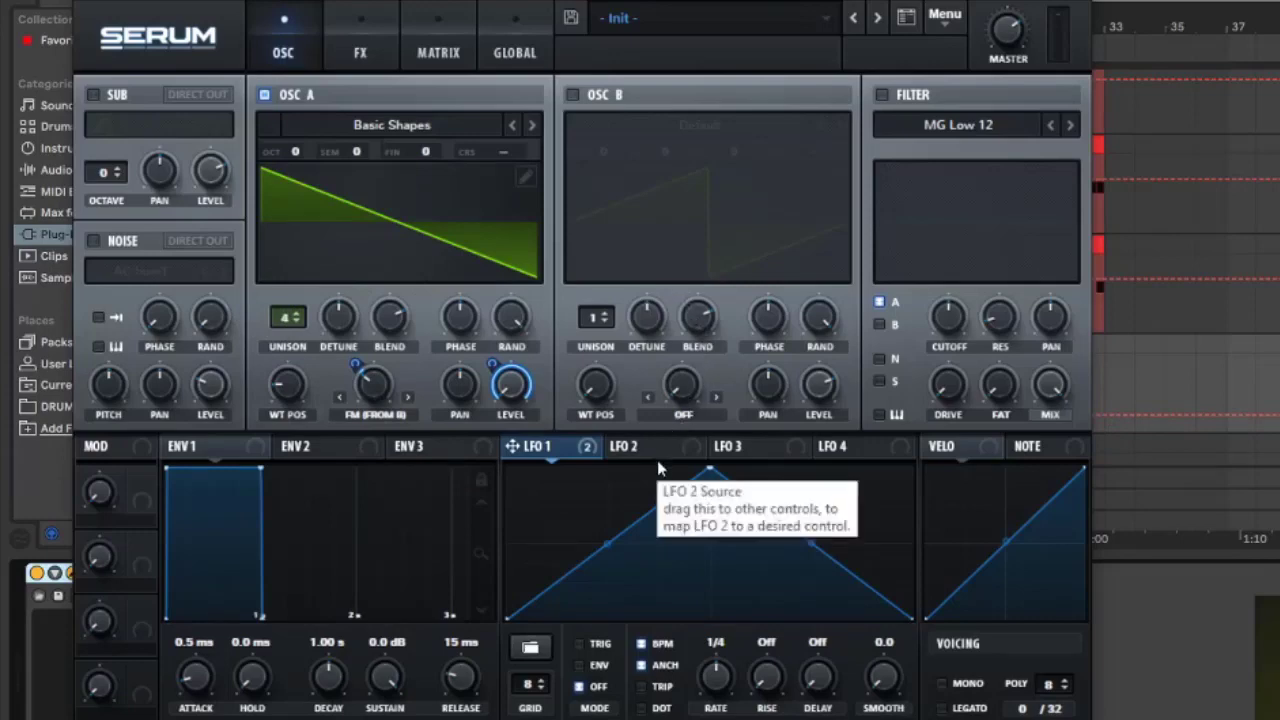
Turn on Osc B with Mirror warp mode, dropped two octaves to -2
{"action": "left_click", "coordinate": [572, 95]}
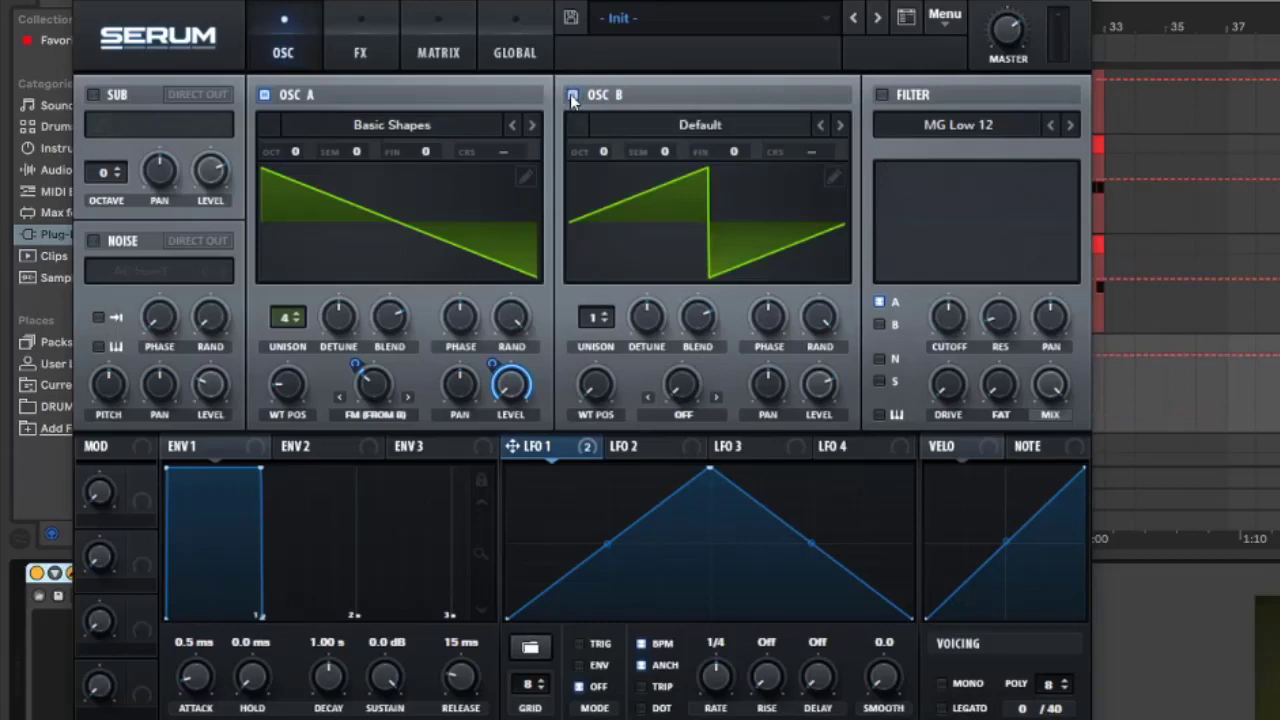
{"action": "left_click", "coordinate": [688, 416]}
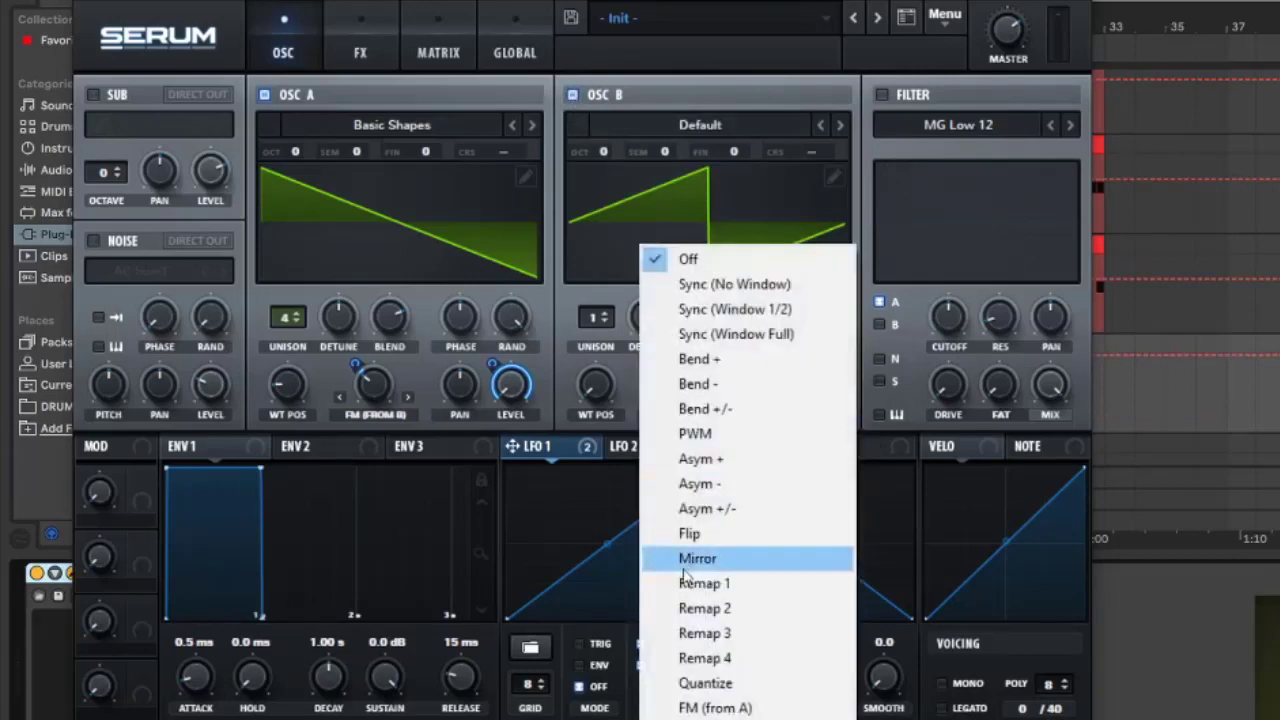
{"action": "left_click", "coordinate": [684, 568]}
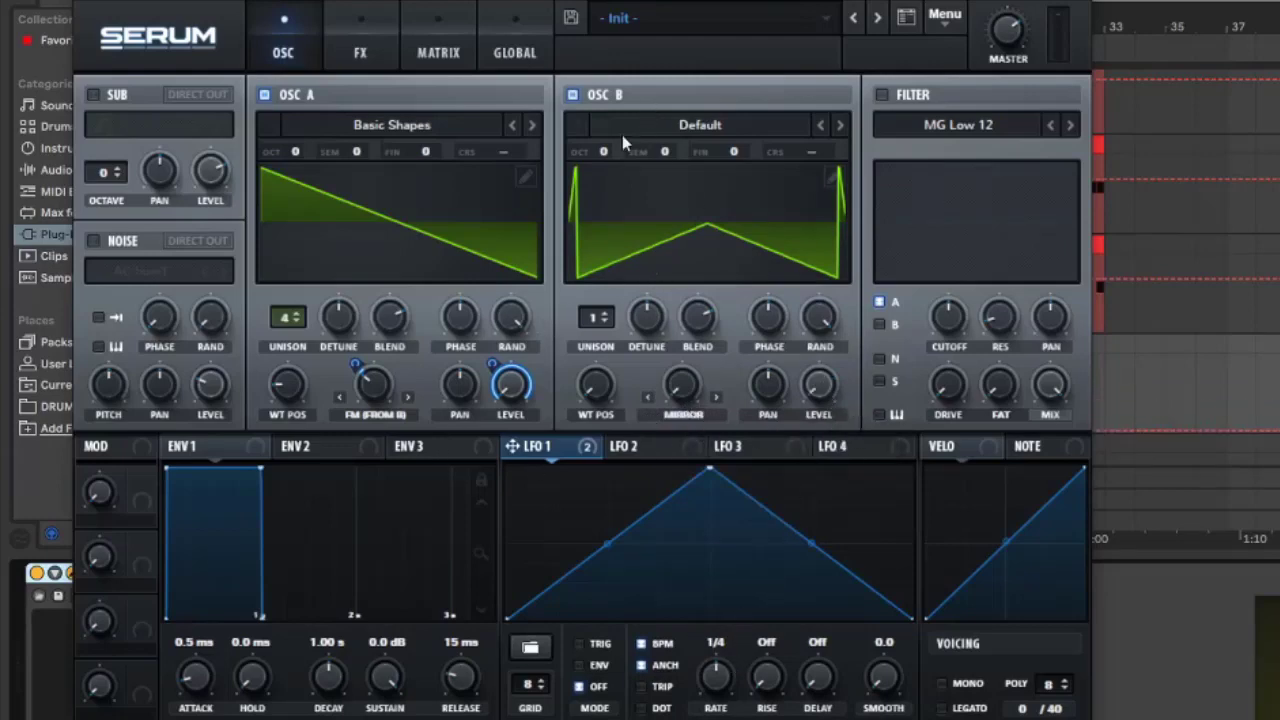
{"action": "left_click_drag", "start_coordinate": [605, 155], "coordinate": [605, 180]}
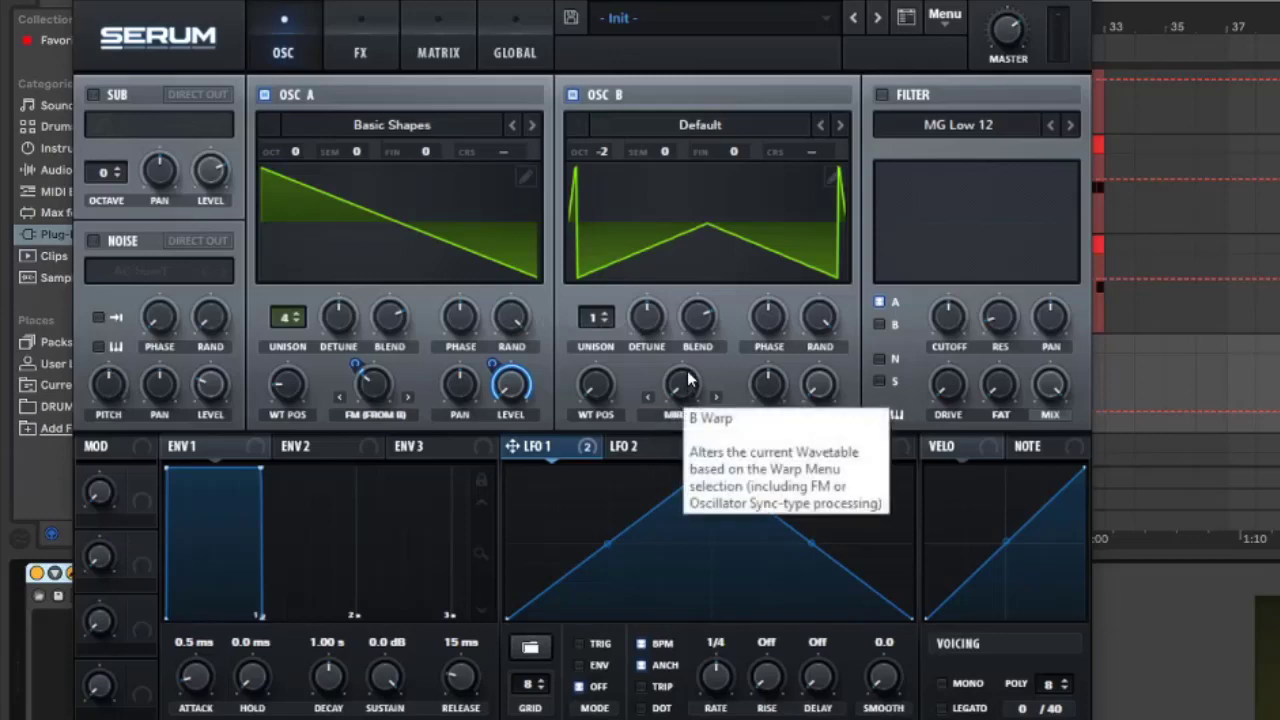
Raise Osc B's Mirror warp to 33% and modulate it with LFO 1
{"action": "left_click_drag", "start_coordinate": [684, 395], "coordinate": [703, 311]}
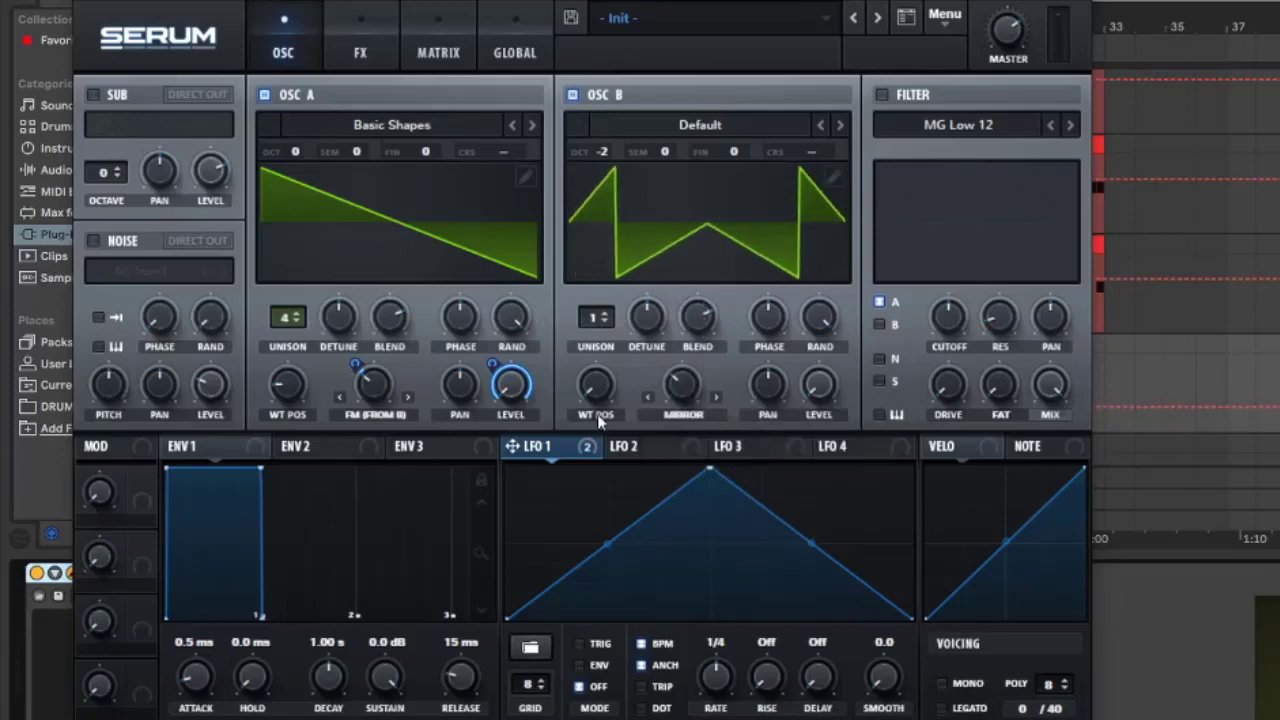
{"action": "left_click_drag", "start_coordinate": [557, 453], "coordinate": [686, 390]}
{"action": "mouse_move", "coordinate": [658, 398]}
{"action": "left_mouse_down"}
{"action": "mouse_move", "coordinate": [652, 420]}
{"action": "mouse_move", "coordinate": [652, 406]}
{"action": "left_mouse_up"}
Enable Serum's filter and choose the Combs filter type
{"action": "left_click", "coordinate": [881, 95]}
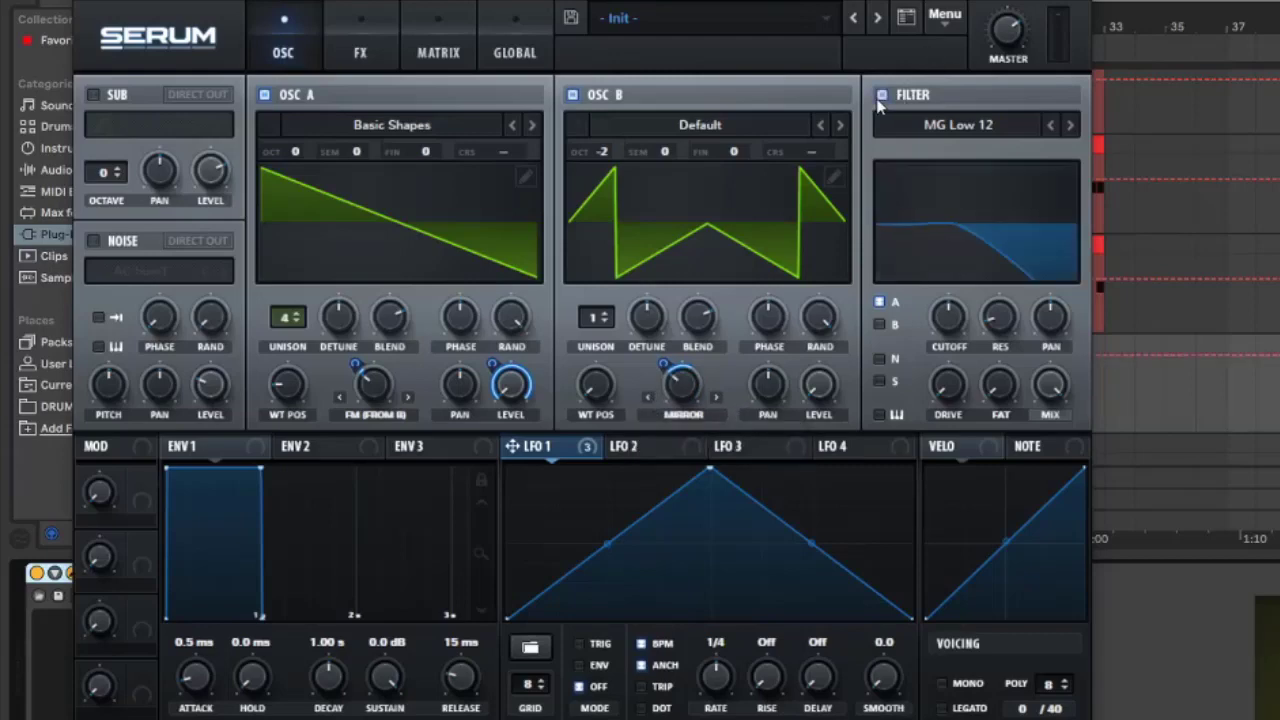
{"action": "left_click", "coordinate": [979, 128]}
{"action": "mouse_move", "coordinate": [940, 226]}
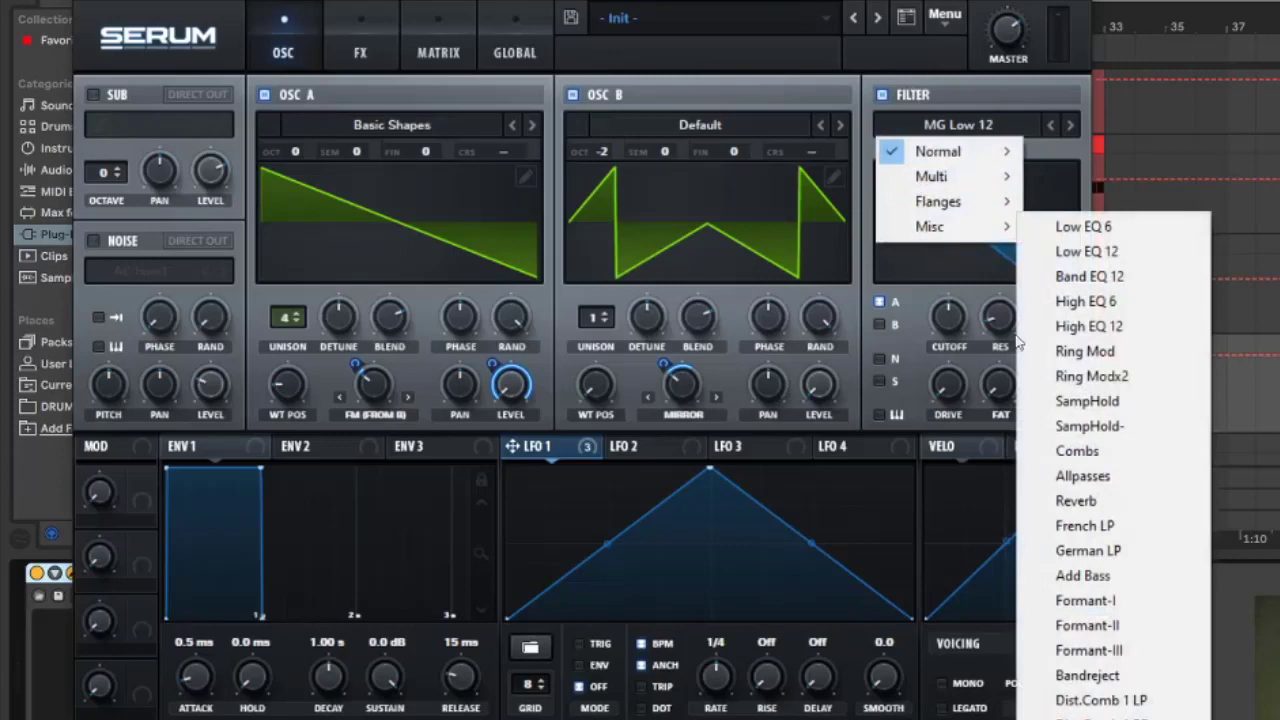
{"action": "left_click", "coordinate": [1072, 454]}
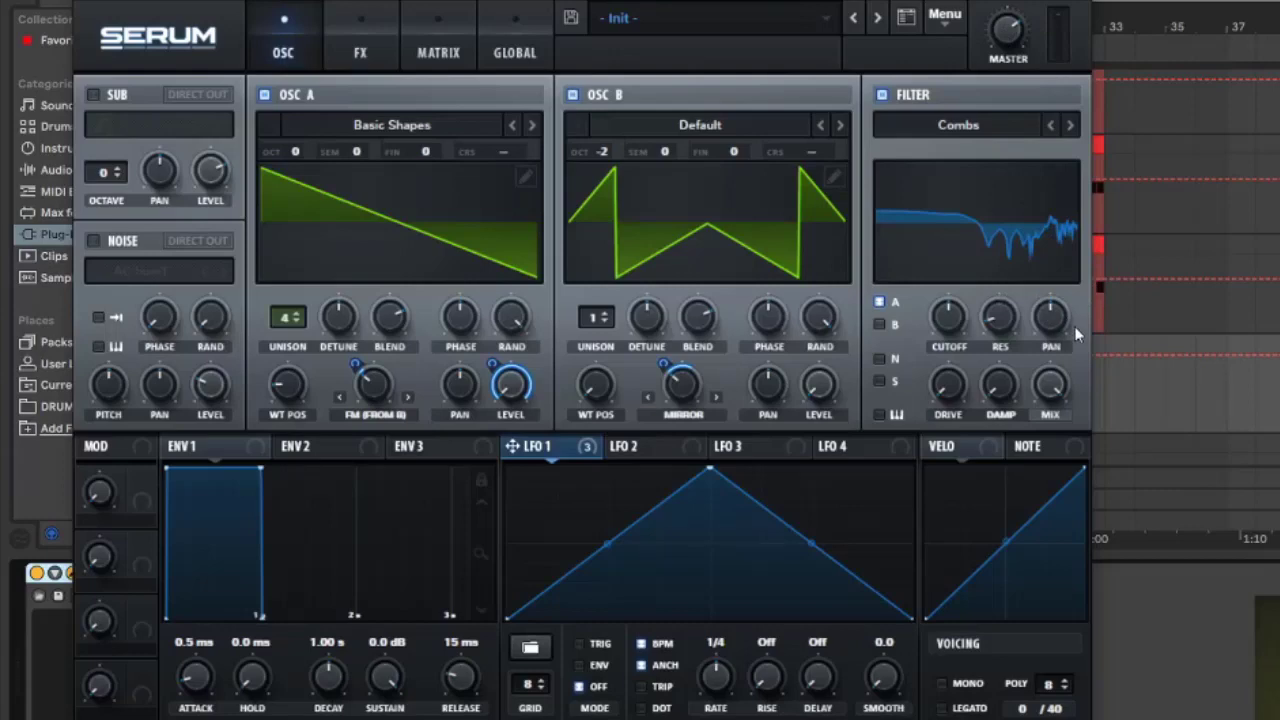
Set the filter cutoff to 50 and modulate it with LFO 1 at reduced depth
{"action": "double_click", "coordinate": [949, 318]}
{"action": "type", "text": "50"}
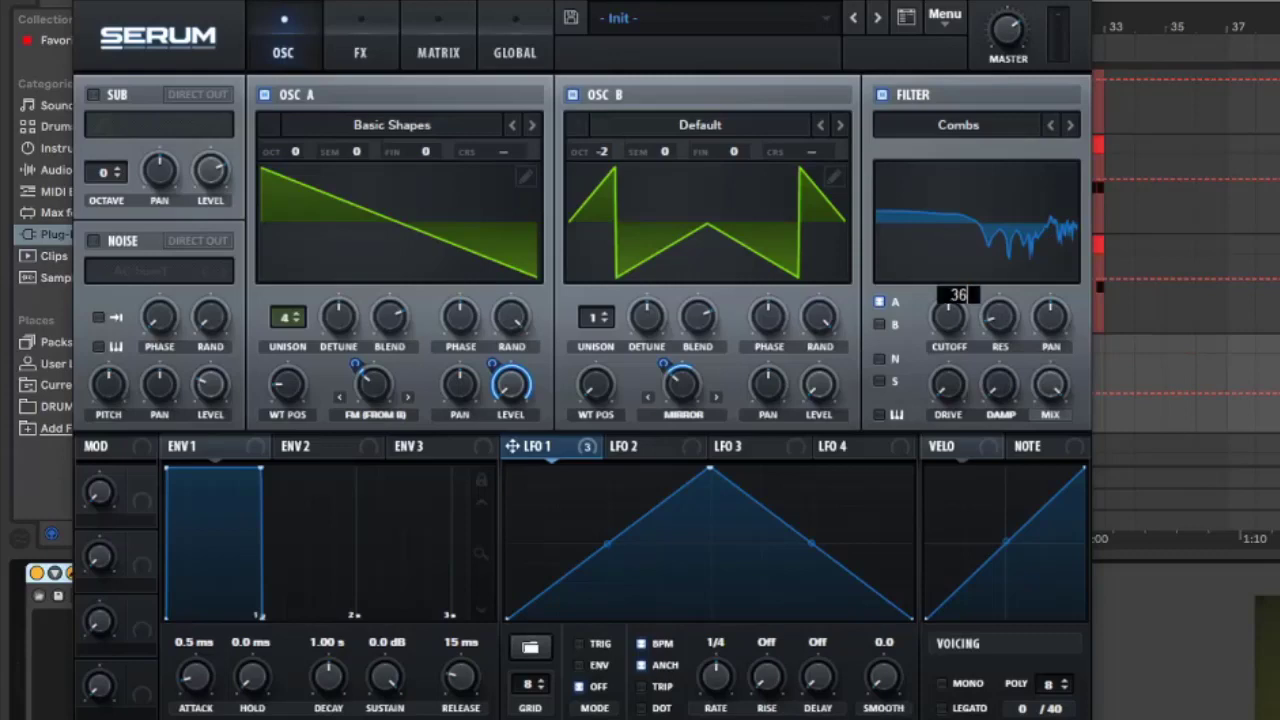
{"action": "key", "text": "Return"}
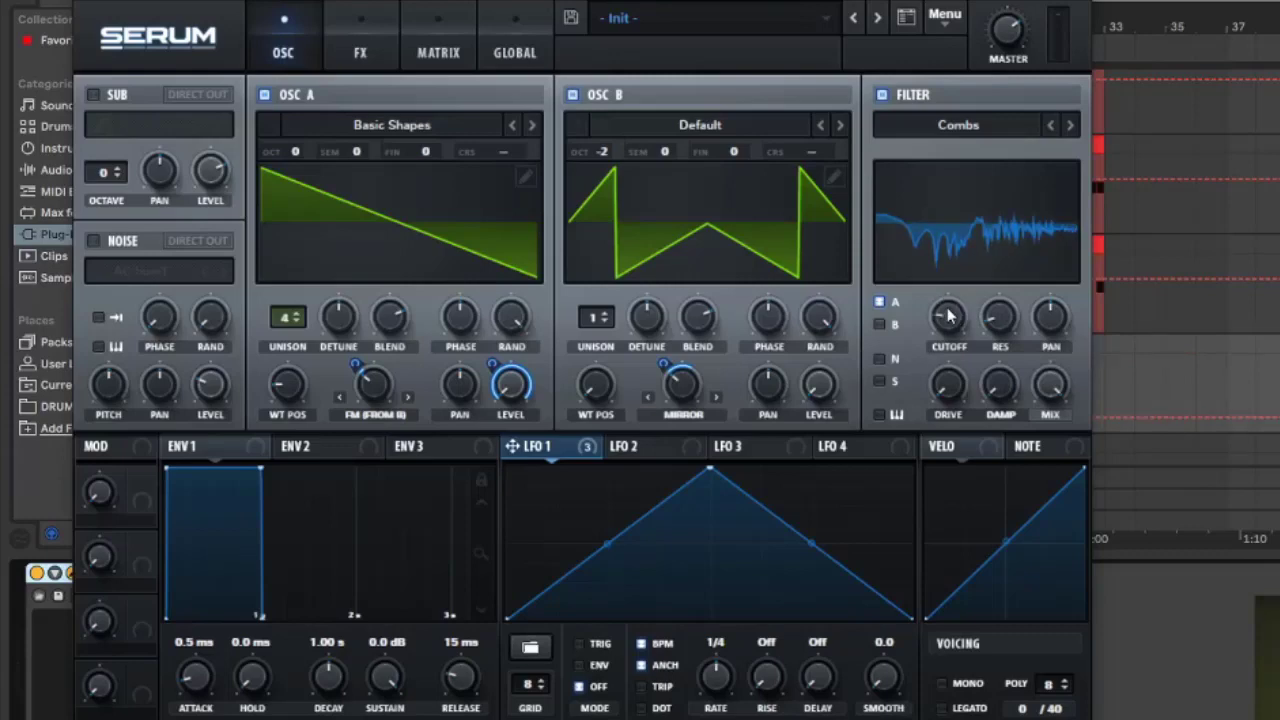
{"action": "left_click_drag", "start_coordinate": [557, 468], "coordinate": [946, 316]}
{"action": "left_click_drag", "start_coordinate": [929, 296], "coordinate": [905, 382]}
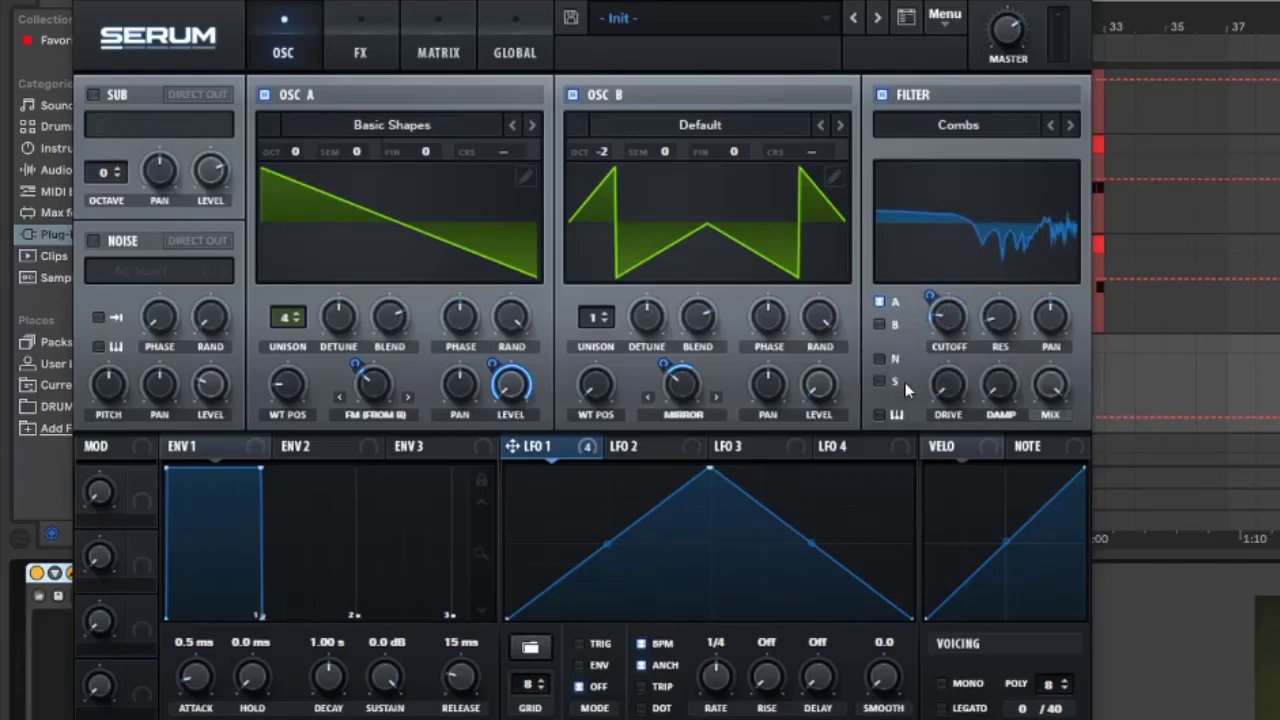
Raise the comb filter's resonance and route LFO 1 onto it
{"action": "left_click", "coordinate": [1003, 330]}
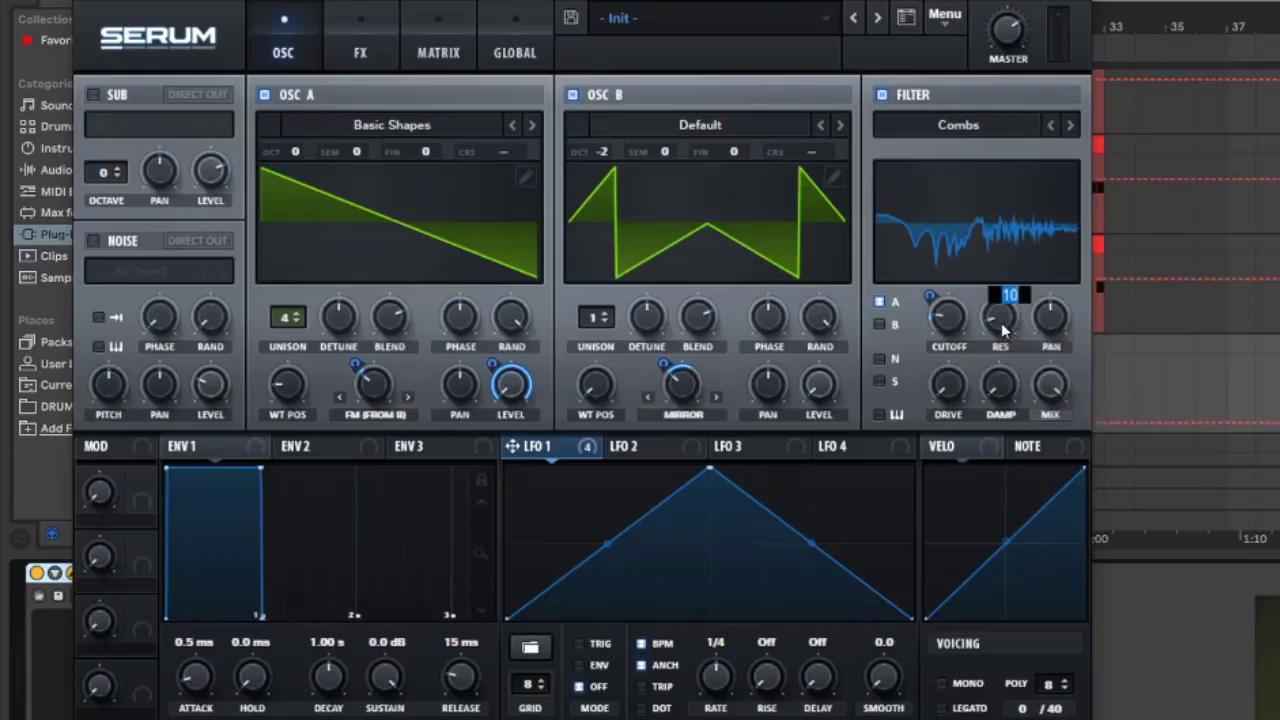
{"action": "left_click_drag", "start_coordinate": [1003, 330], "coordinate": [1003, 297]}
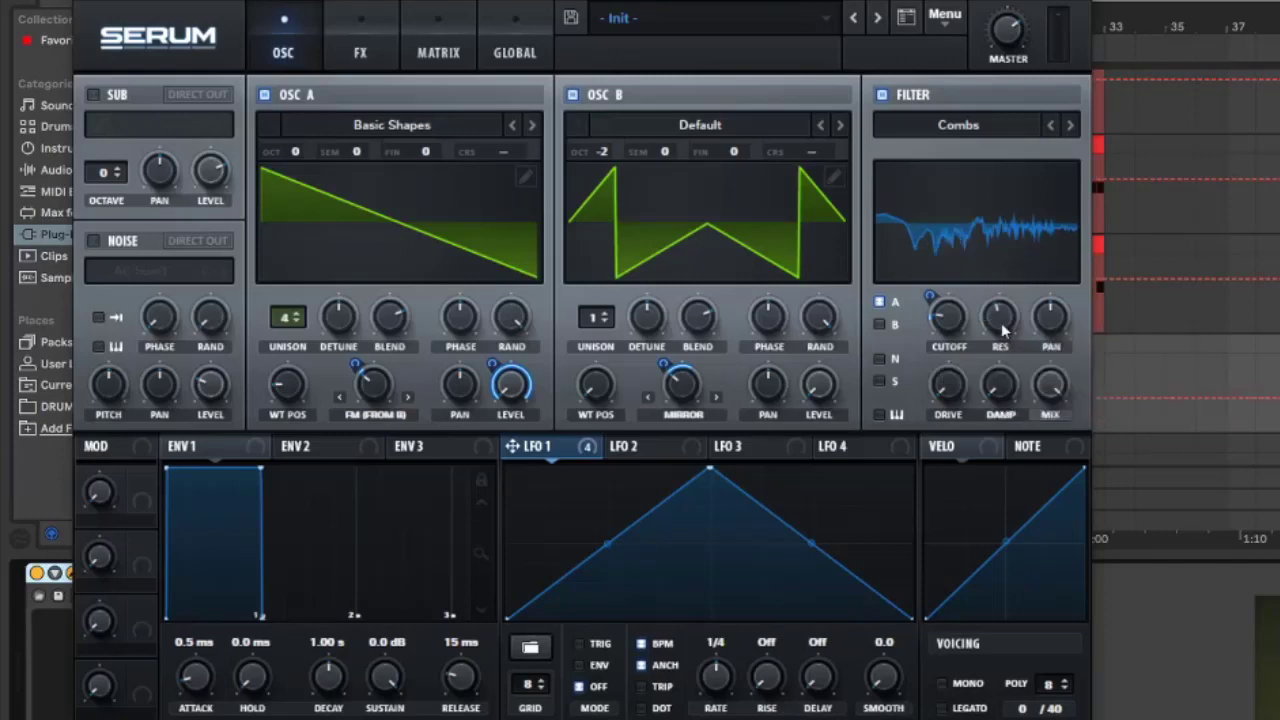
{"action": "left_click_drag", "start_coordinate": [575, 455], "coordinate": [970, 345]}
{"action": "mouse_move", "coordinate": [968, 346]}
{"action": "left_click_drag", "start_coordinate": [550, 446], "coordinate": [955, 354]}
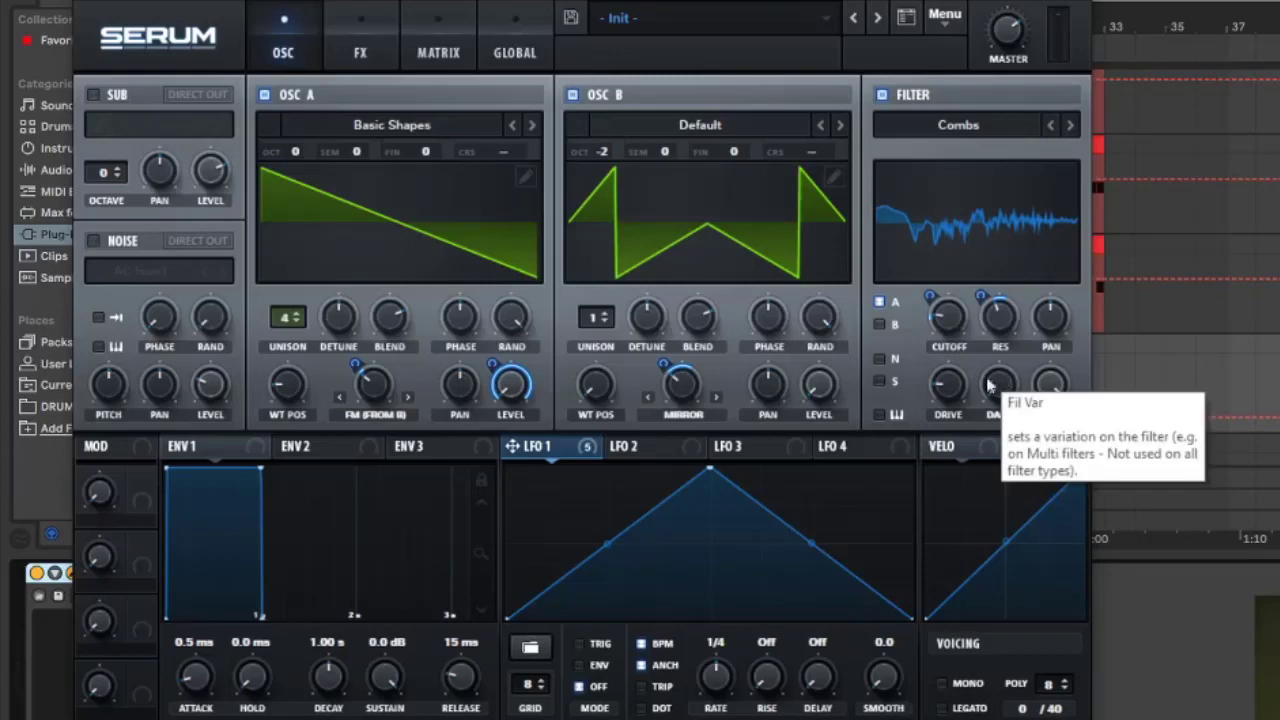
Enable the AC hum1 noise oscillator and route LFO 1 to its level
{"action": "left_click", "coordinate": [95, 240]}
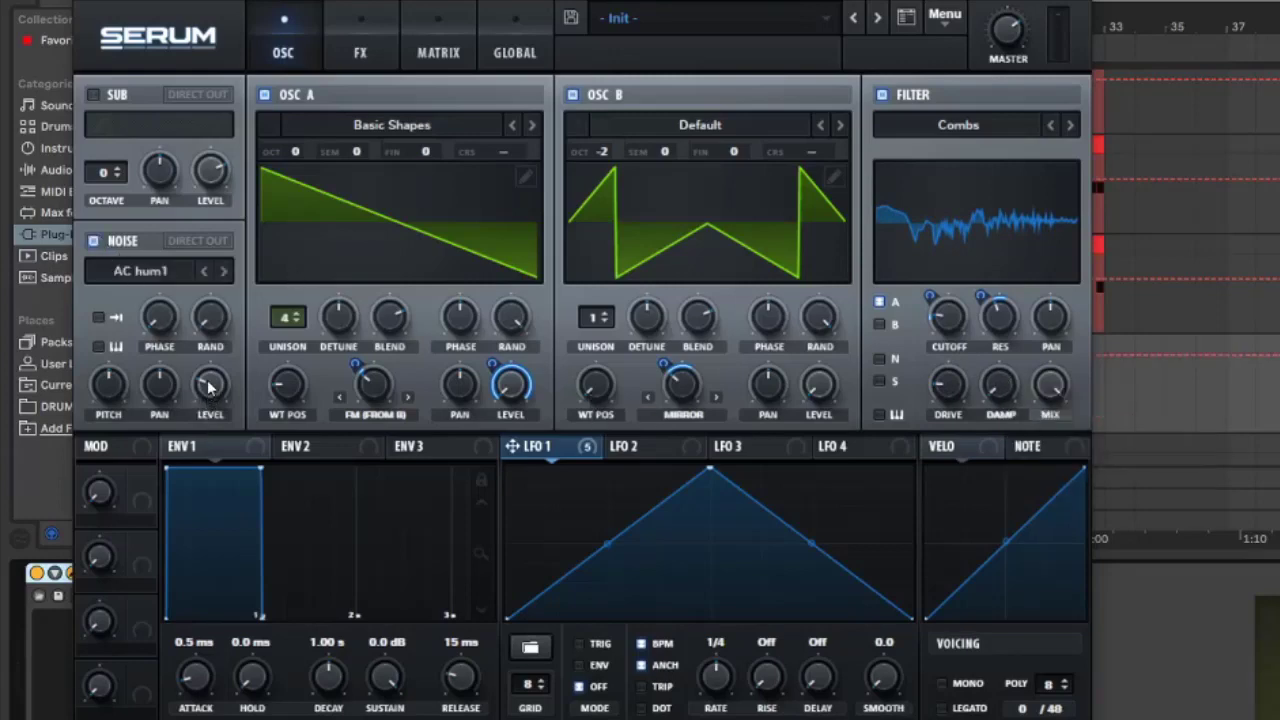
{"action": "left_click_drag", "start_coordinate": [529, 455], "coordinate": [208, 383]}
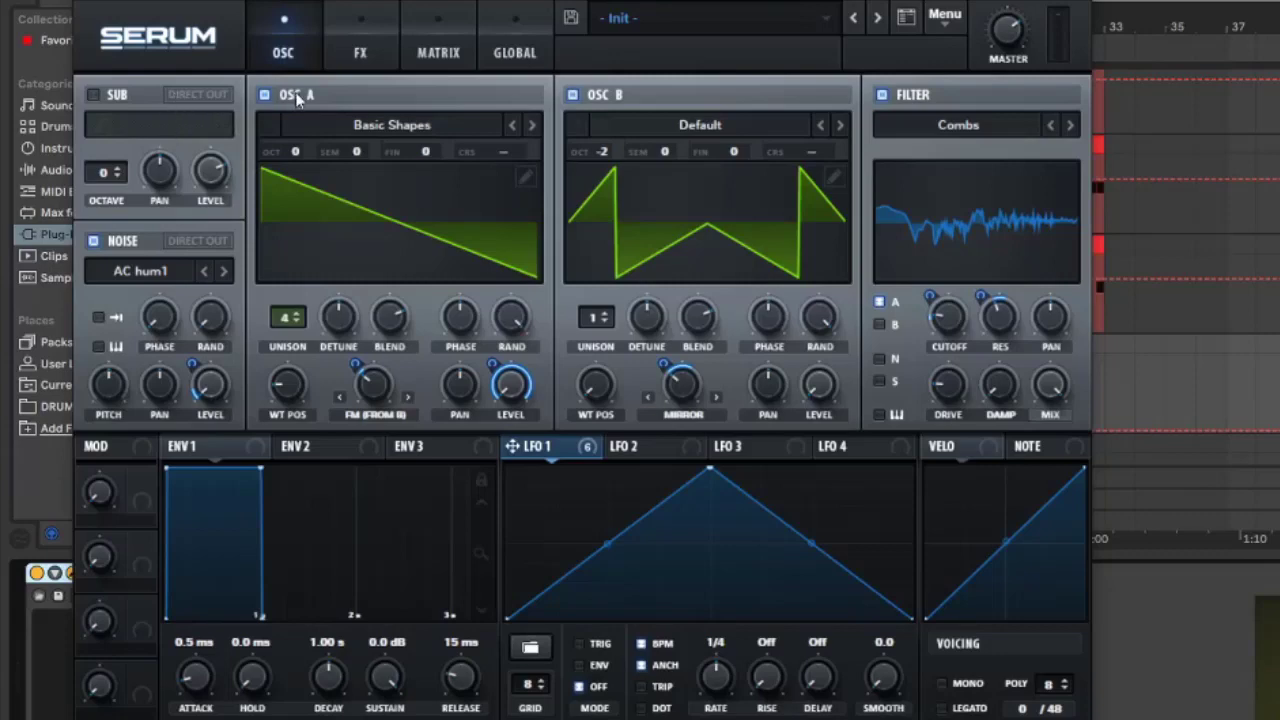
Enable the sine sub oscillator at octave -3 with level 94
{"action": "left_click", "coordinate": [93, 95]}
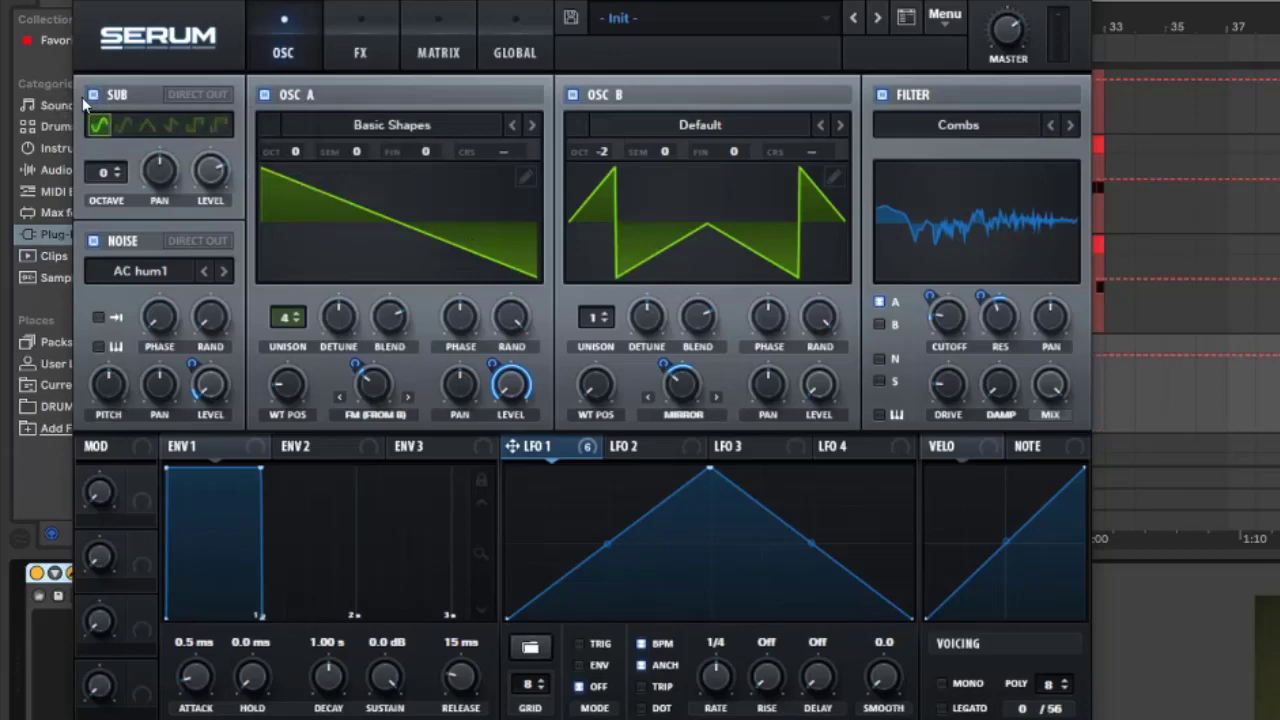
{"action": "left_click_drag", "start_coordinate": [104, 174], "coordinate": [102, 204]}
{"action": "left_click", "coordinate": [219, 169]}
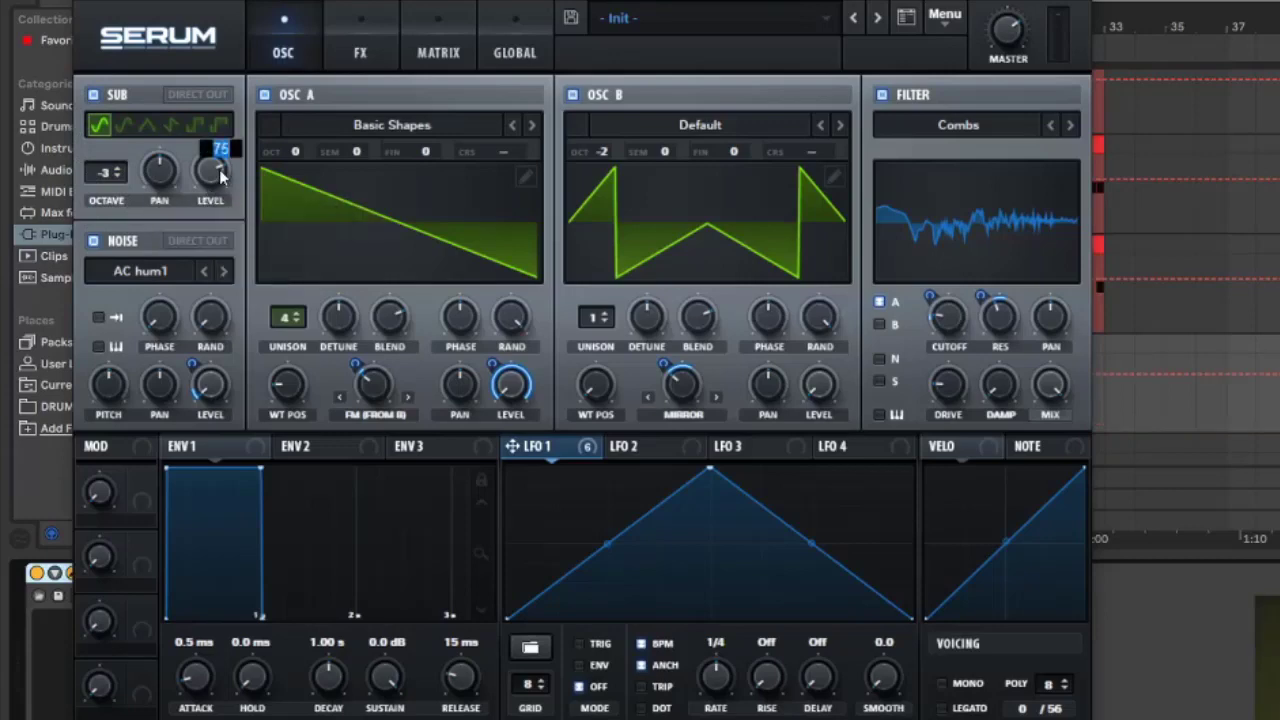
{"action": "type", "text": "94"}
{"action": "key", "text": "Return"}
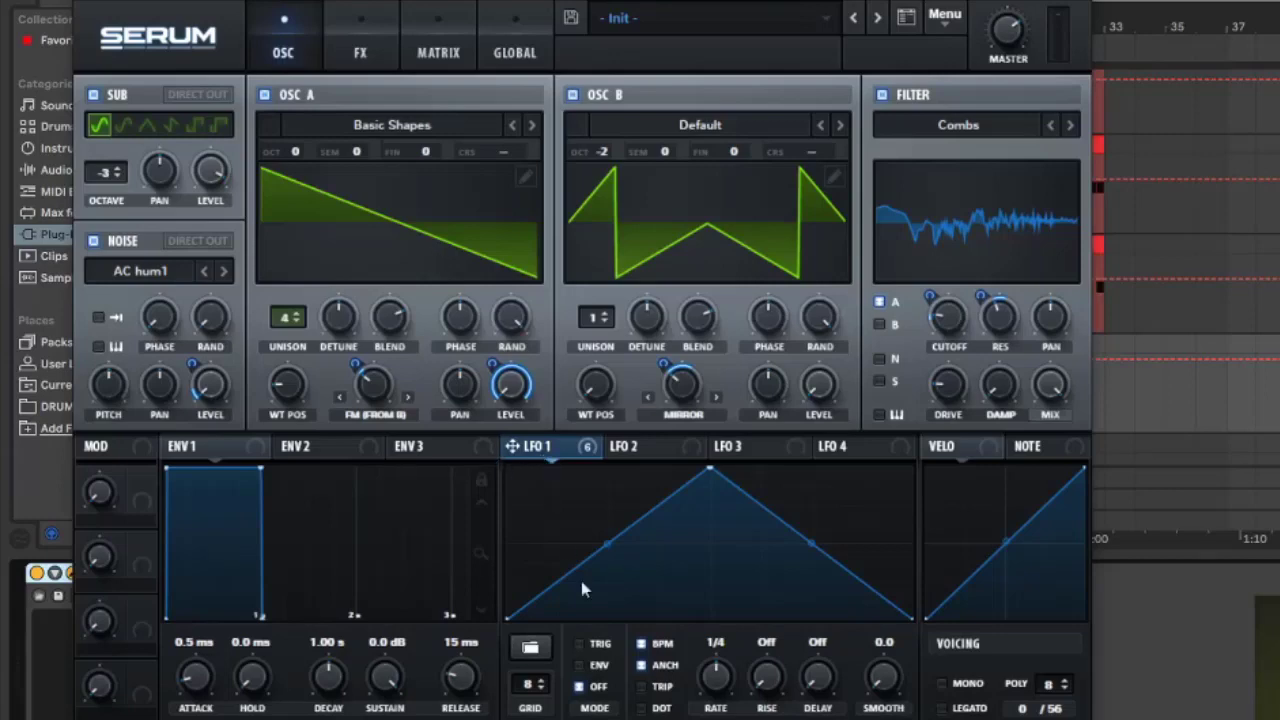
Switch LFO 1 to ENV mode, move its peak earlier and curve the fall toward zero
{"action": "left_click", "coordinate": [598, 666]}
{"action": "left_click_drag", "start_coordinate": [709, 470], "coordinate": [655, 468]}
{"action": "left_click_drag", "start_coordinate": [713, 530], "coordinate": [766, 700]}
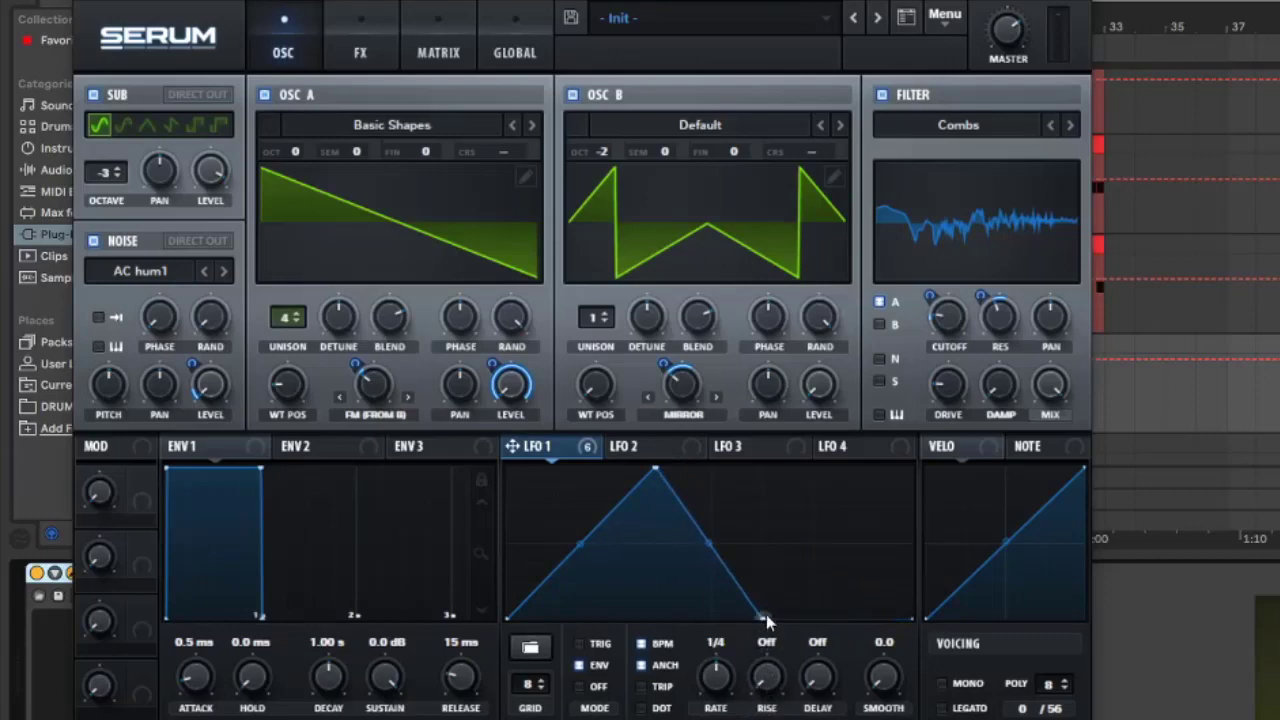
{"action": "left_click_drag", "start_coordinate": [766, 617], "coordinate": [767, 614]}
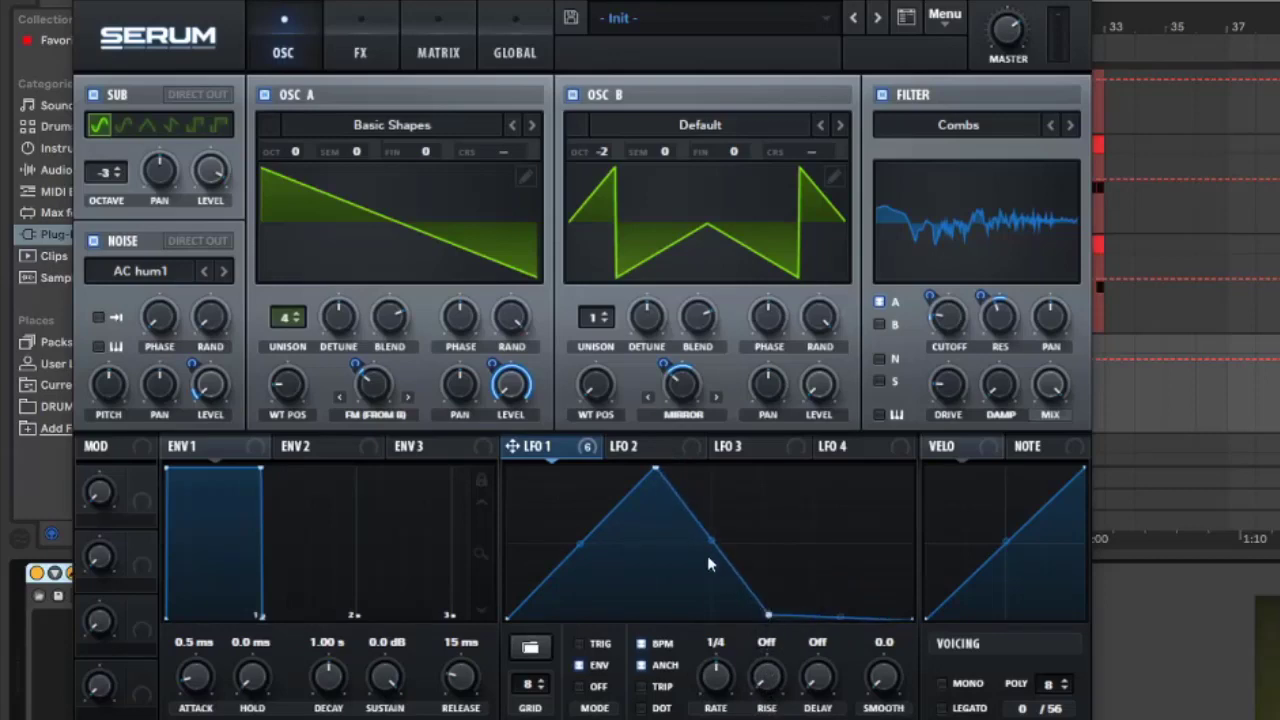
{"action": "left_click_drag", "start_coordinate": [710, 538], "coordinate": [668, 550]}
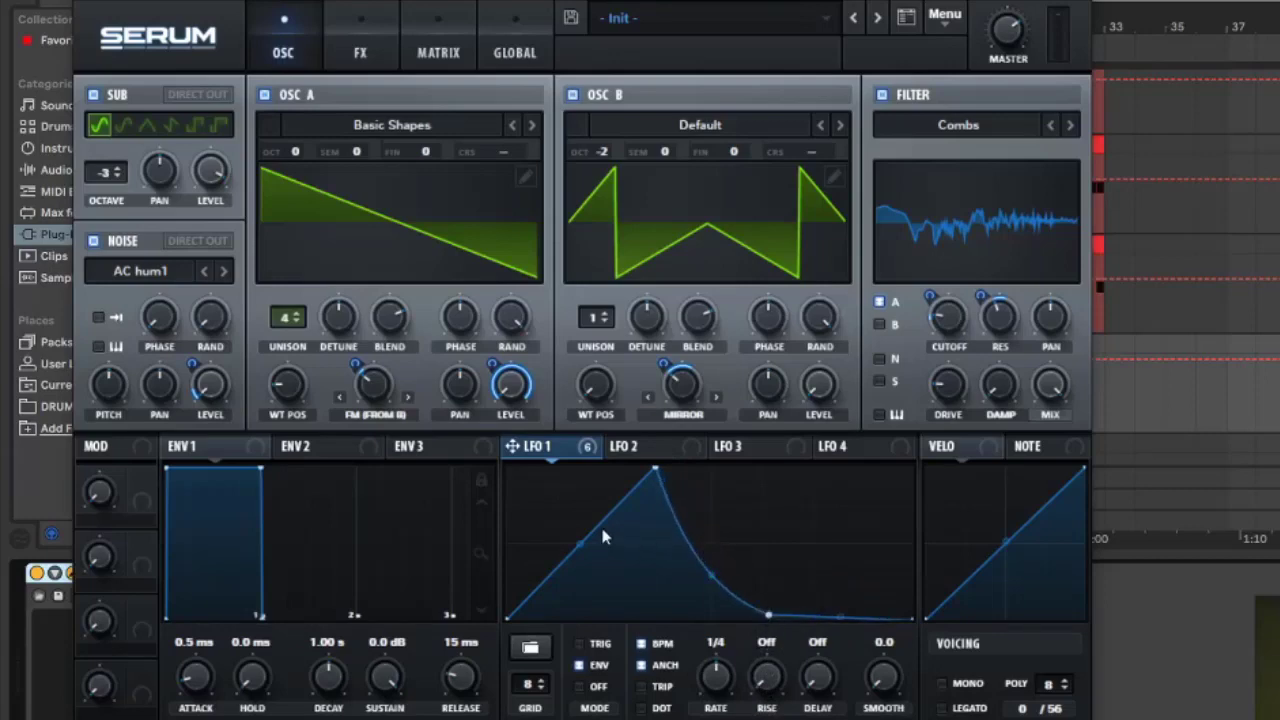
Bend LFO 1's rising slope, set its start to zero, curve the tail, and show FX
{"action": "left_click_drag", "start_coordinate": [580, 543], "coordinate": [572, 538]}
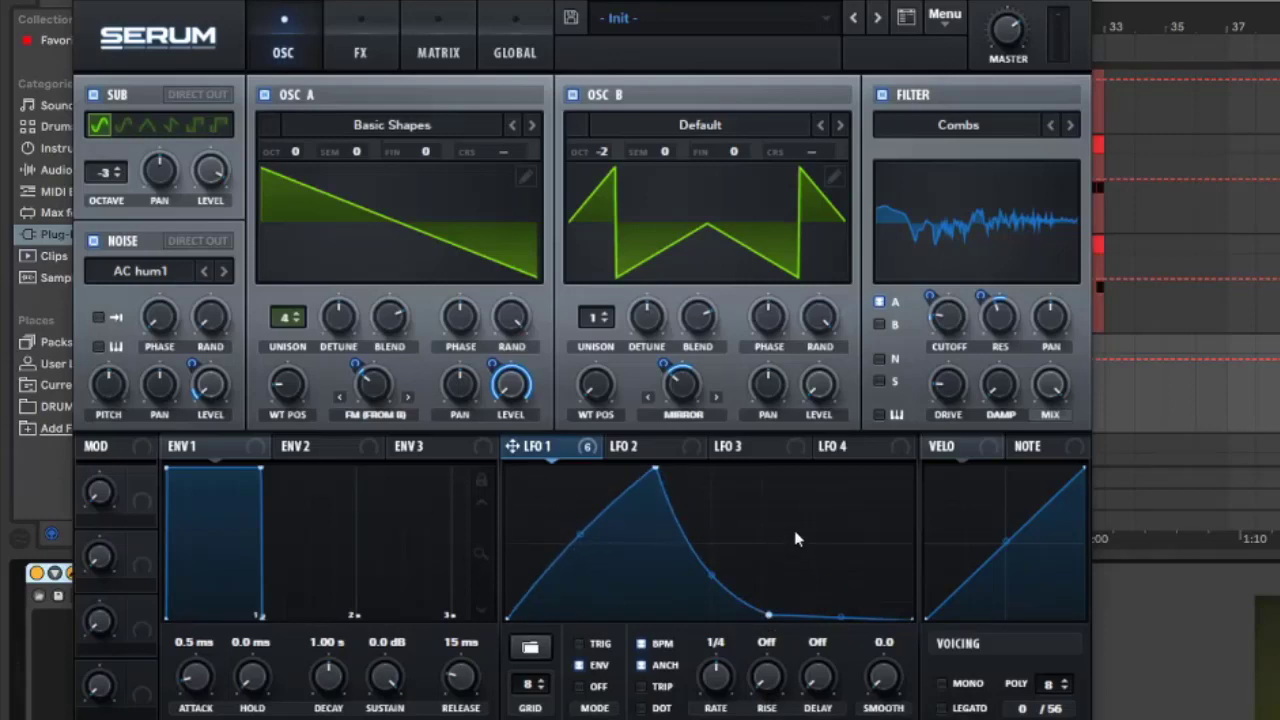
{"action": "left_click_drag", "start_coordinate": [600, 523], "coordinate": [392, 425]}
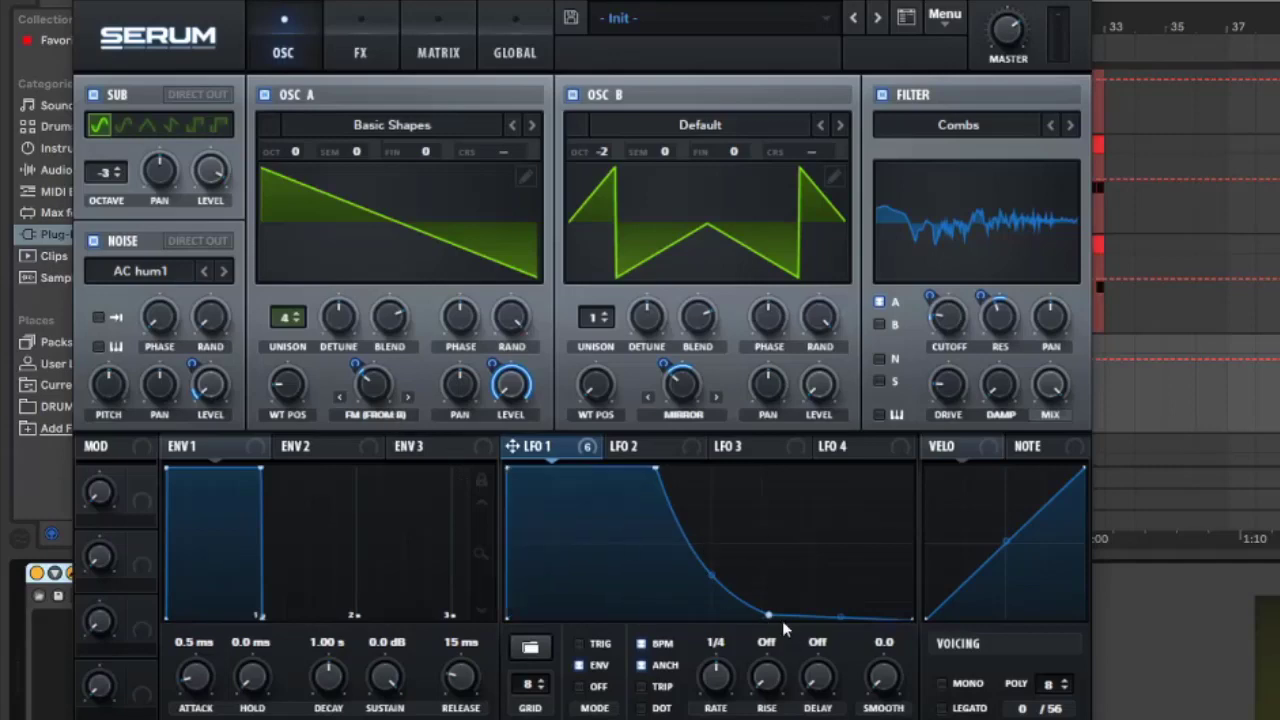
{"action": "left_click_drag", "start_coordinate": [768, 615], "coordinate": [760, 470]}
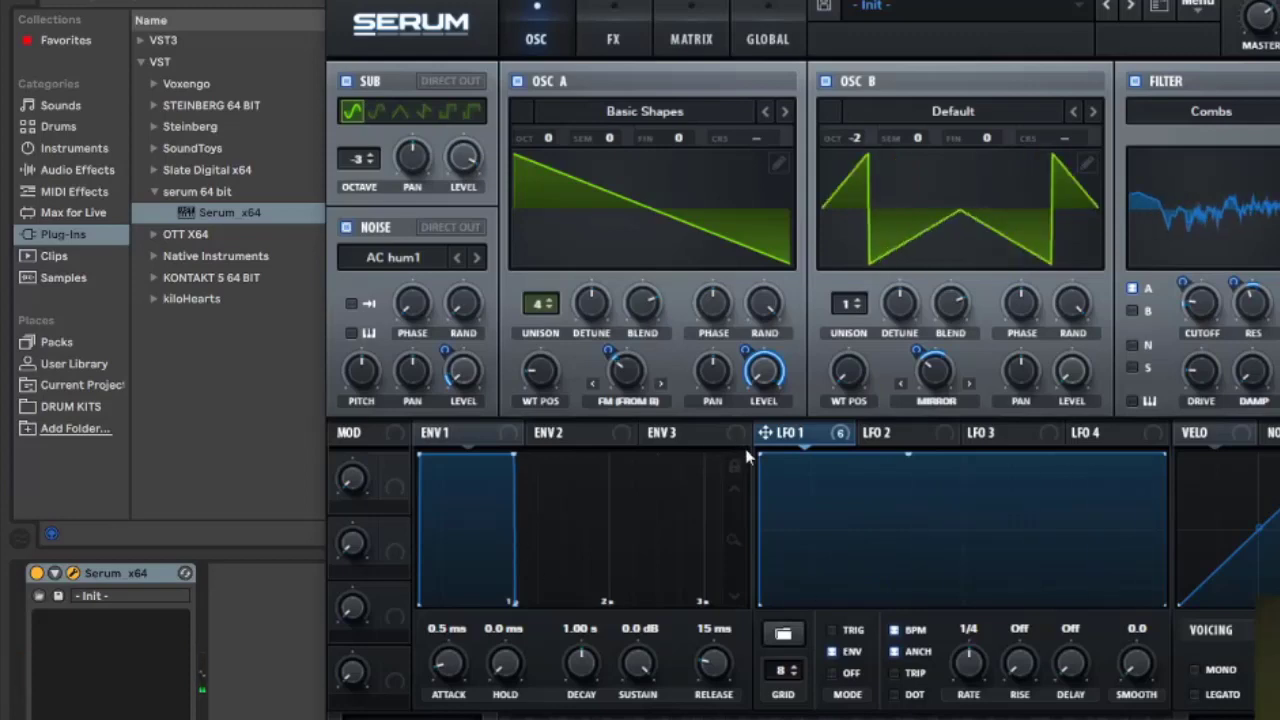
{"action": "left_click_drag", "start_coordinate": [758, 454], "coordinate": [758, 604]}
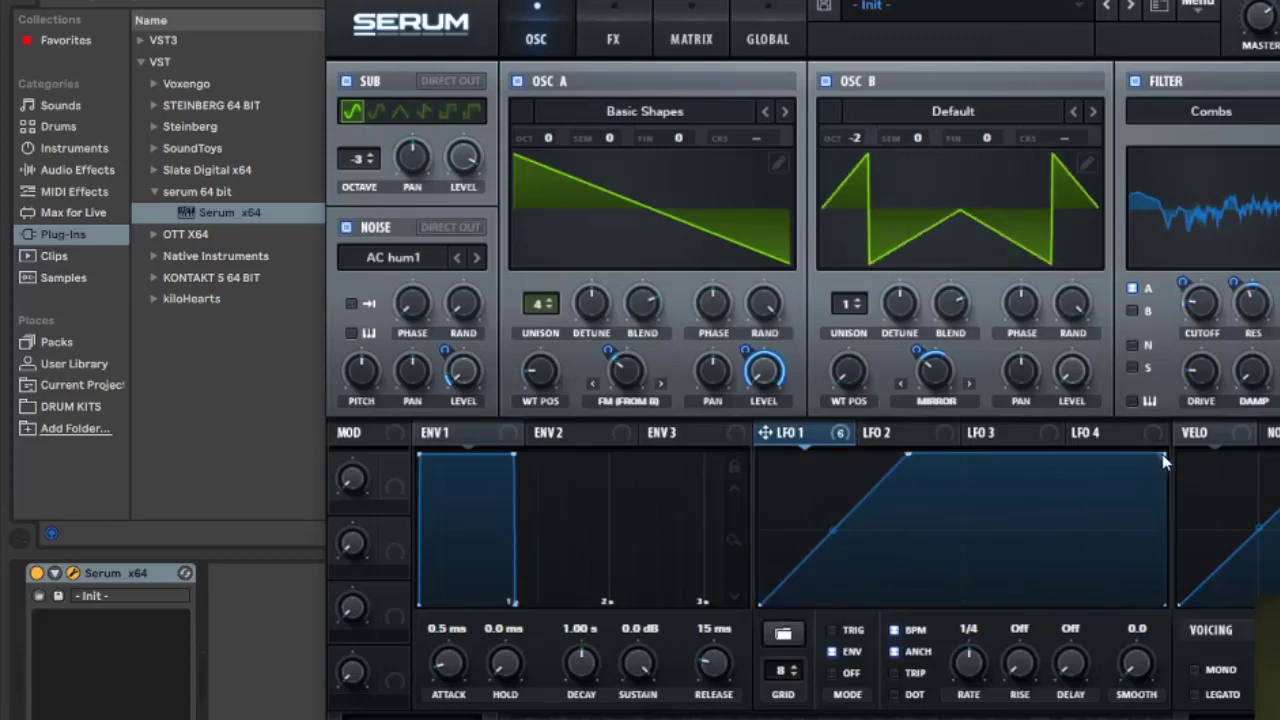
{"action": "left_click_drag", "start_coordinate": [1163, 455], "coordinate": [1016, 607]}
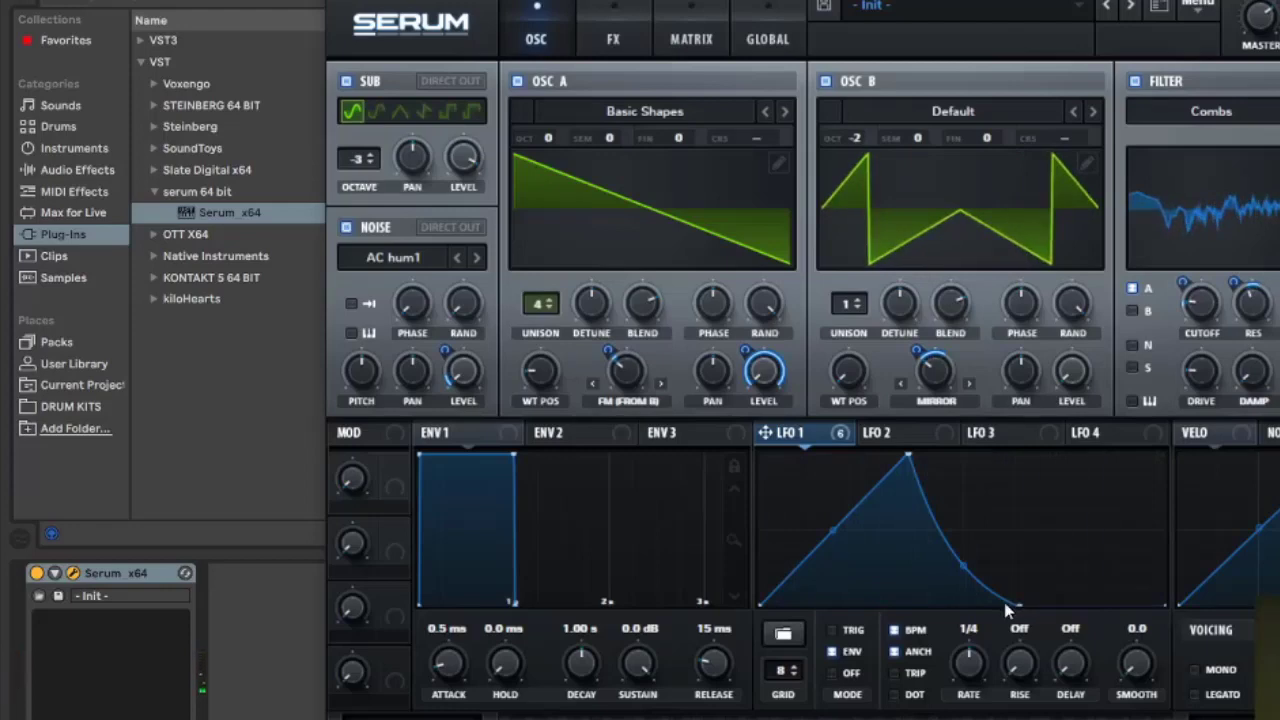
{"action": "left_click", "coordinate": [620, 30]}
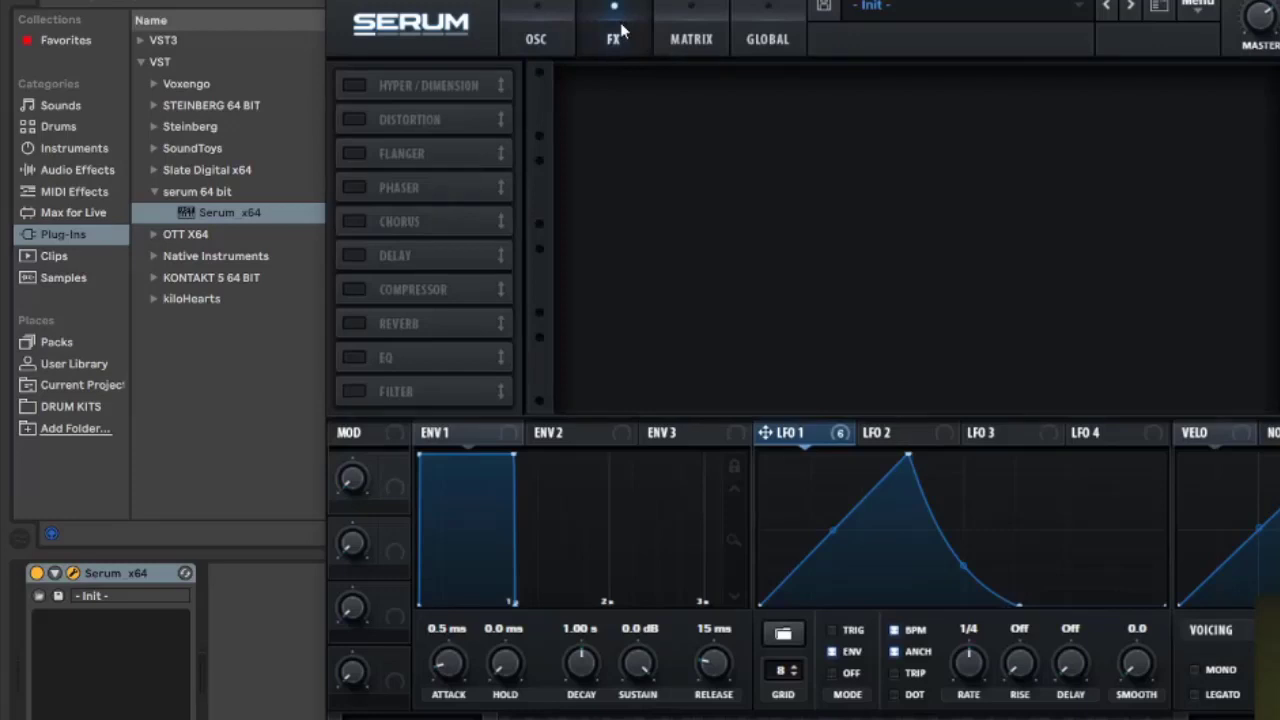
Move LFO 2's peak earlier and add a zero point to shorten its fall, then view LFO 1
{"action": "left_click", "coordinate": [890, 436]}
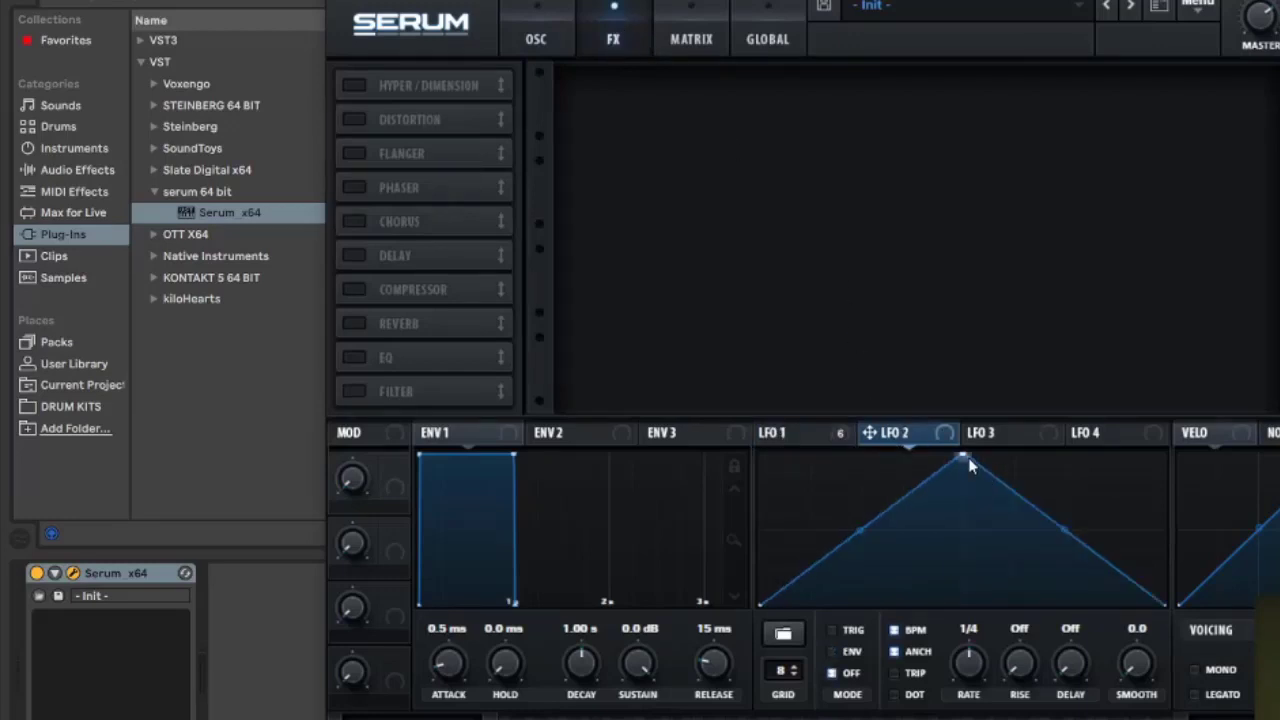
{"action": "left_click_drag", "start_coordinate": [976, 470], "coordinate": [947, 468]}
{"action": "double_click", "coordinate": [958, 604]}
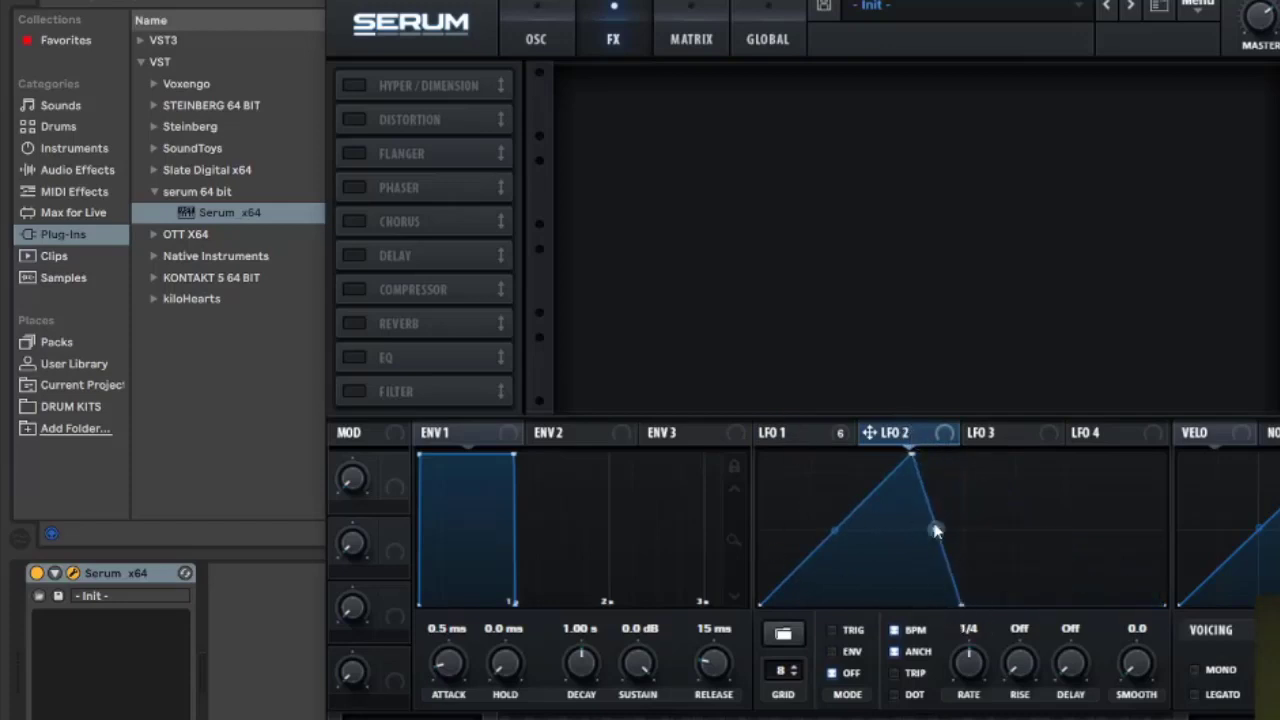
{"action": "left_click", "coordinate": [800, 434]}
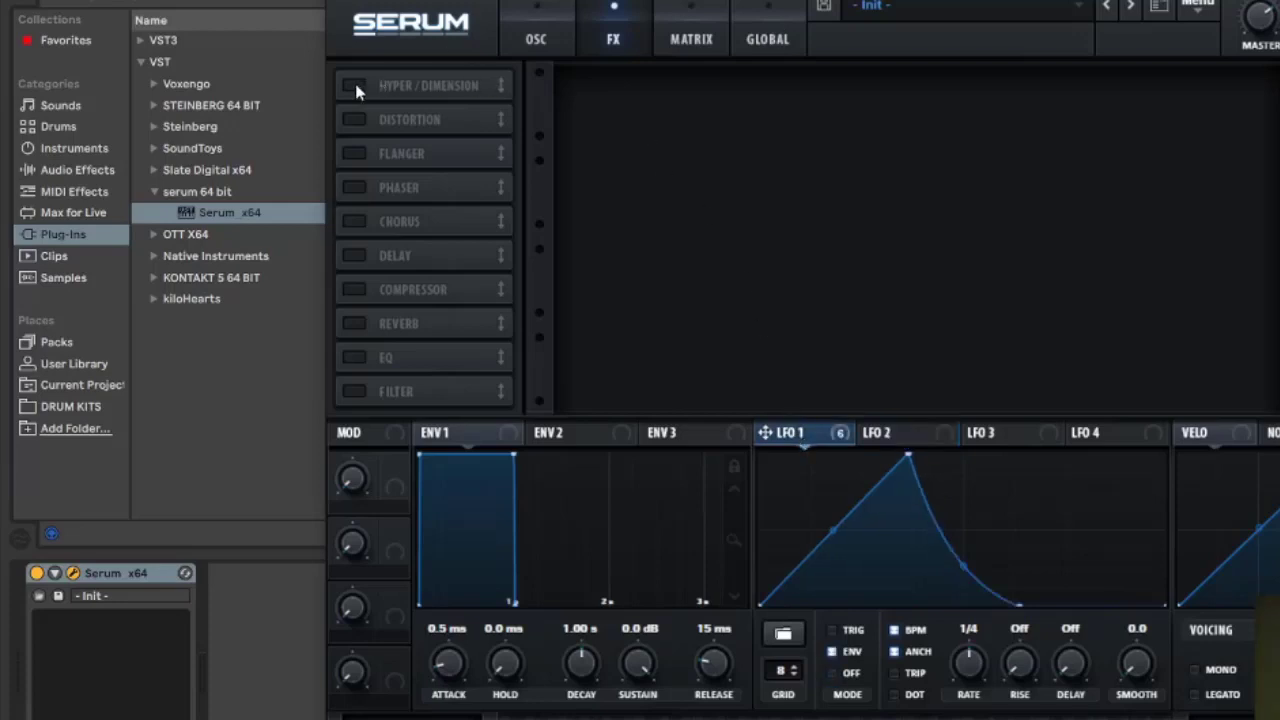
Enable Serum's distortion in Diode 1 mode with the pre-filter engaged
{"action": "left_click", "coordinate": [354, 119]}
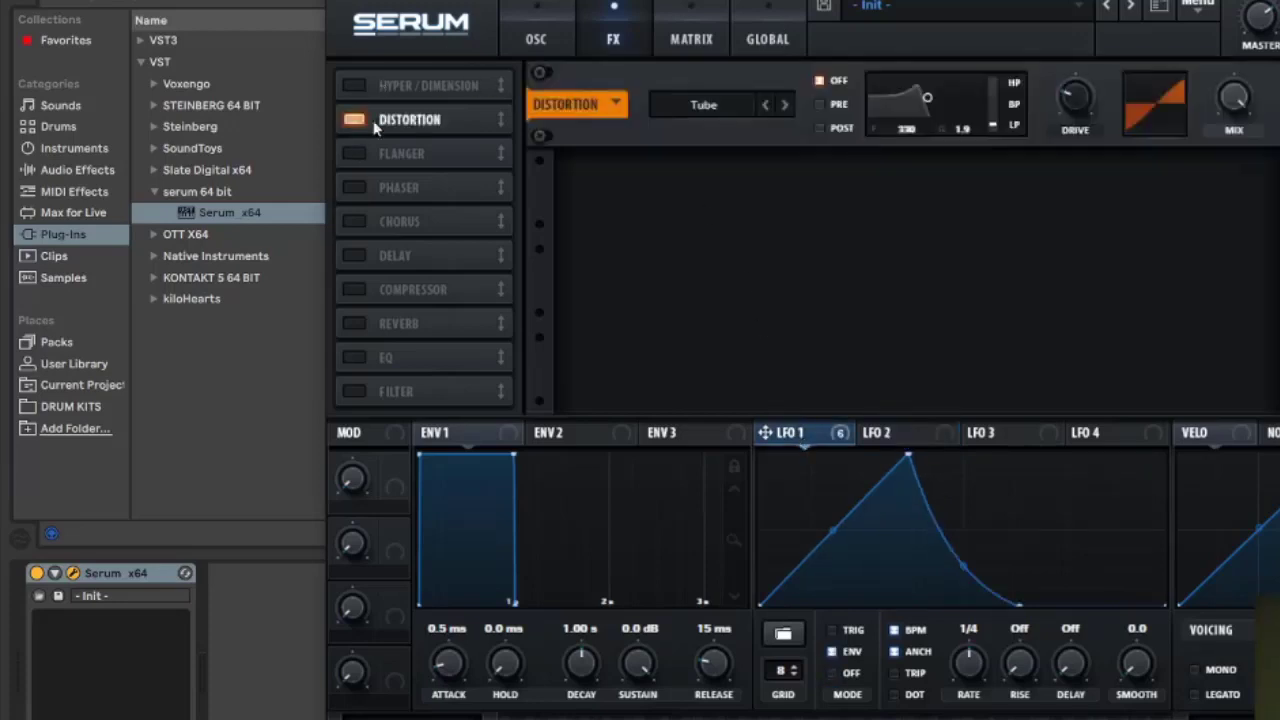
{"action": "left_click", "coordinate": [737, 117]}
{"action": "left_click", "coordinate": [700, 206]}
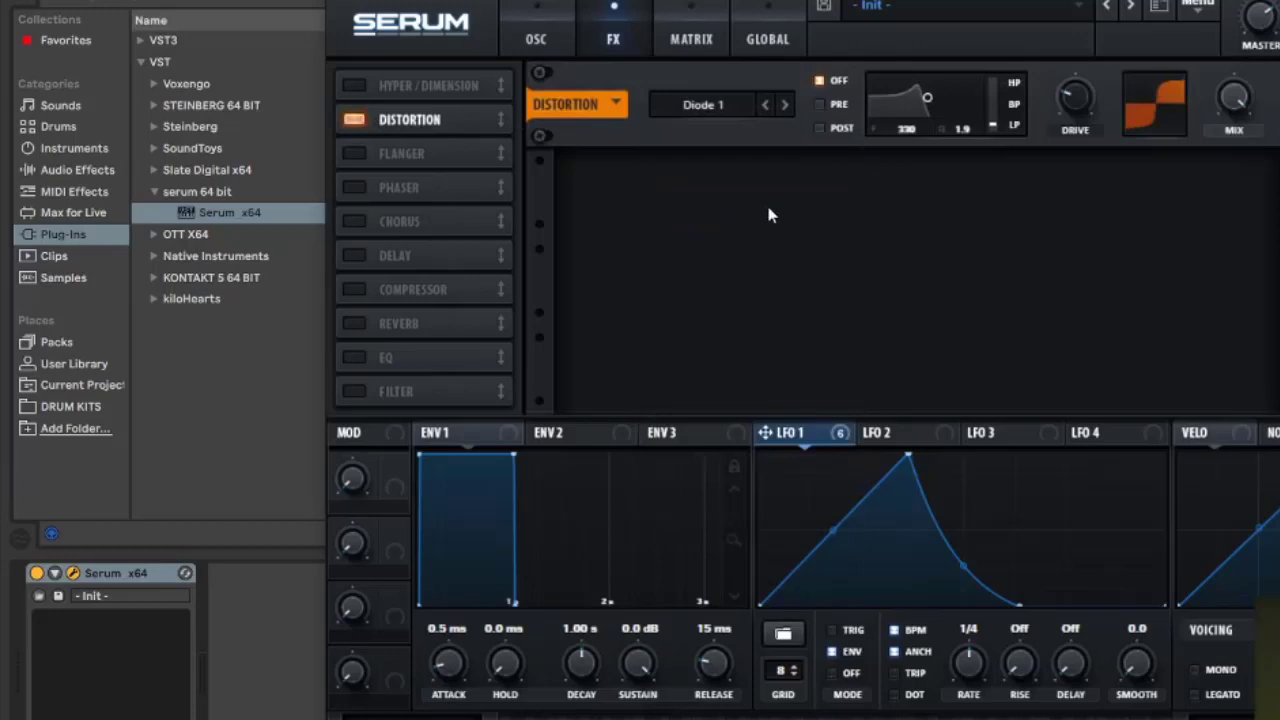
{"action": "left_click", "coordinate": [838, 105]}
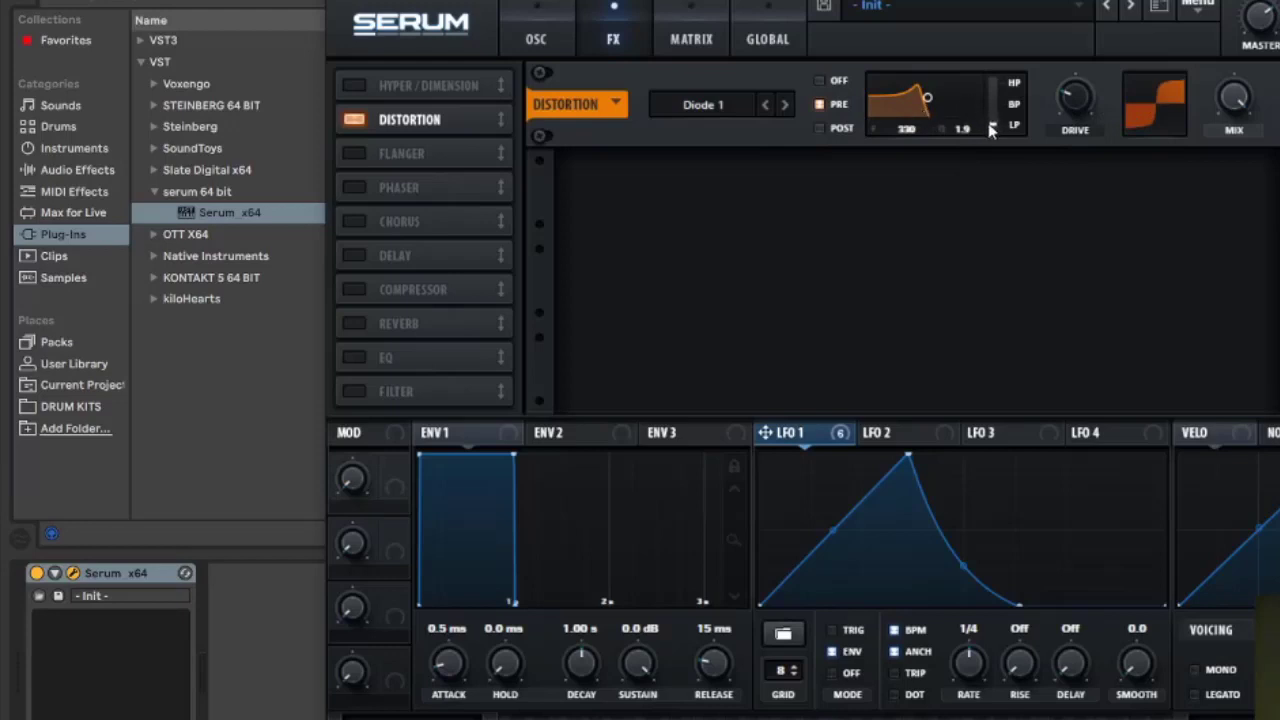
Sweep the distortion filter toward high-pass and set frequency 75 and Q 0.9
{"action": "left_click_drag", "start_coordinate": [994, 124], "coordinate": [994, 84]}
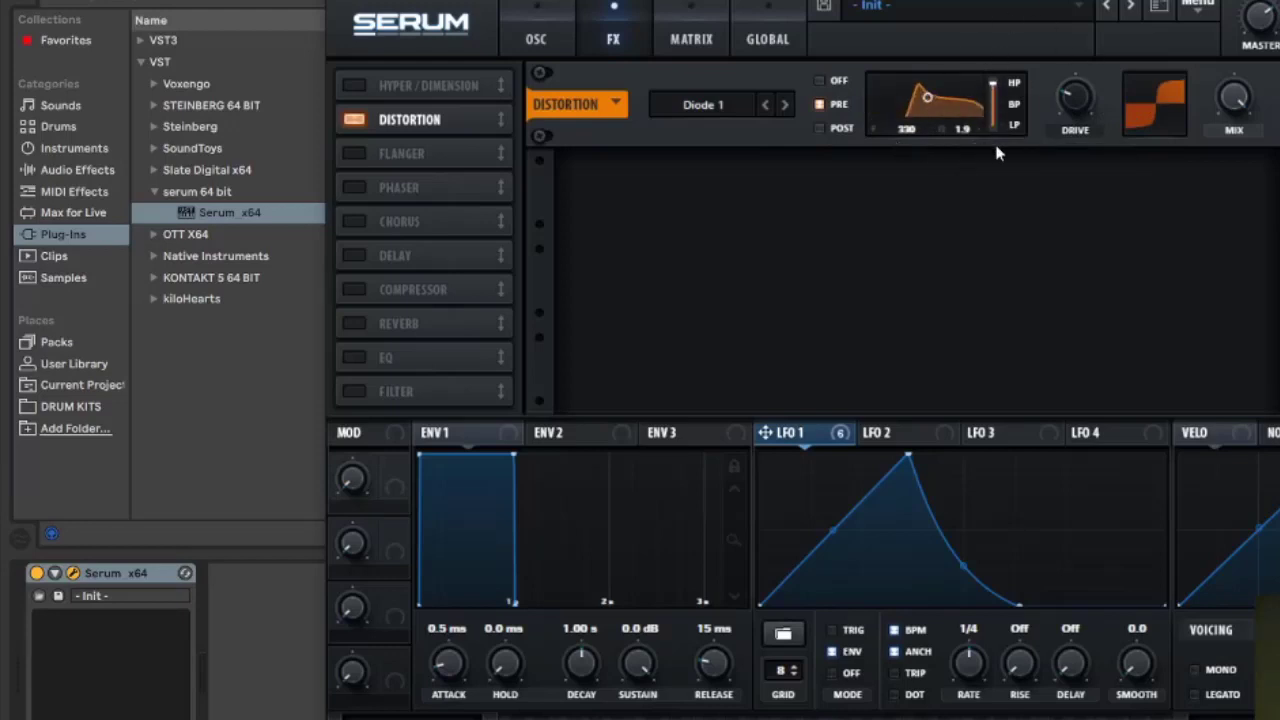
{"action": "double_click", "coordinate": [908, 130]}
{"action": "type", "text": "75"}
{"action": "key", "text": "Return"}
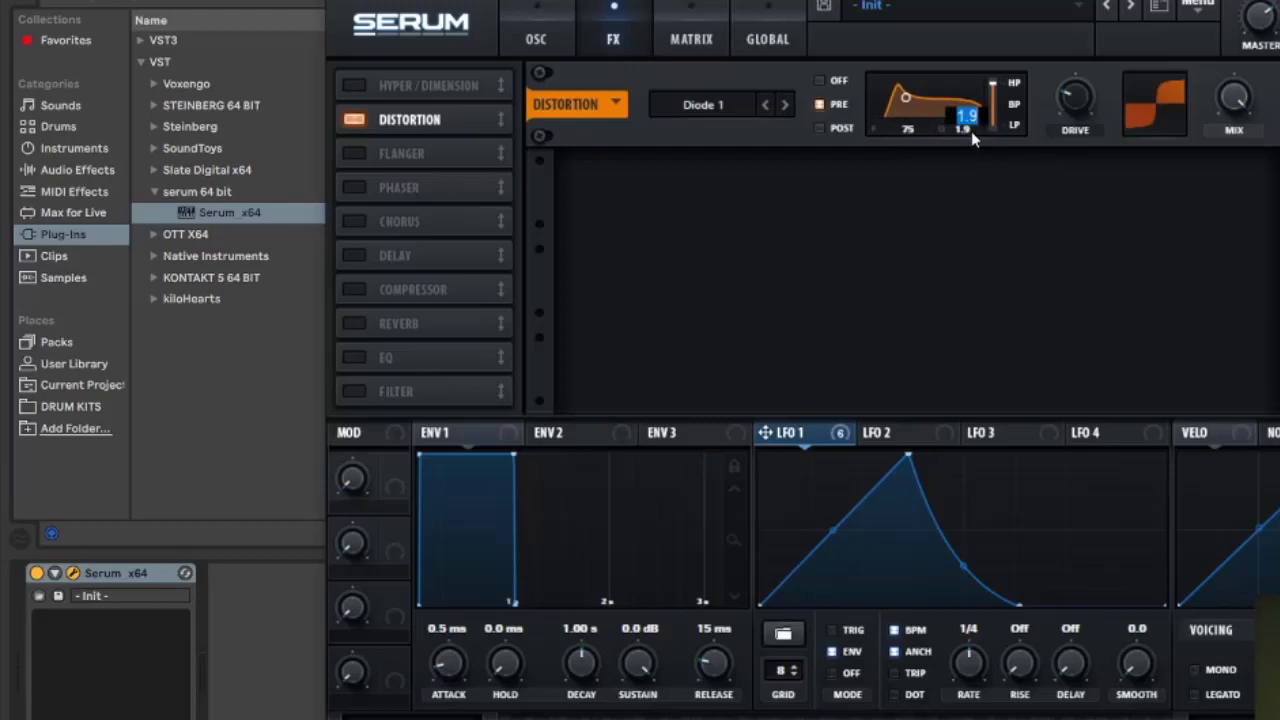
{"action": "type", "text": "0.9"}
{"action": "key", "text": "Return"}
Enable the compressor in multiband mode and raise its high, mid and low bands, low to 146%
{"action": "left_click", "coordinate": [355, 289]}
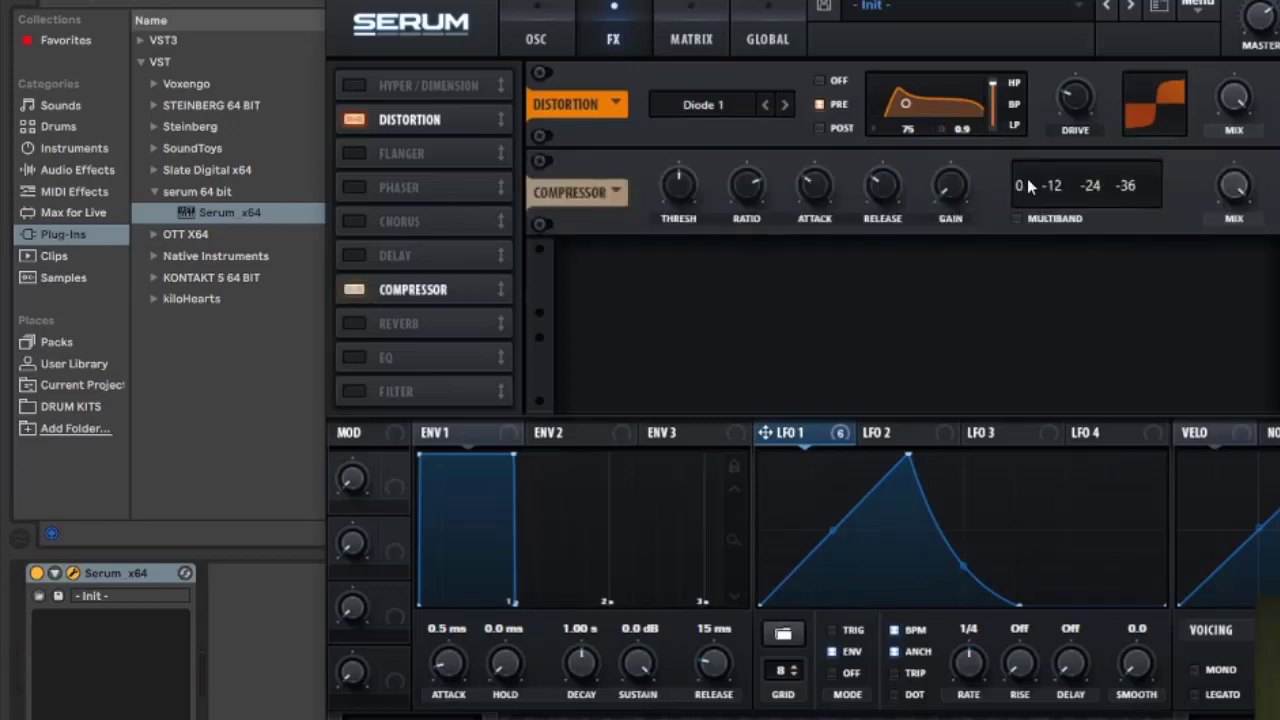
{"action": "left_click", "coordinate": [1017, 218]}
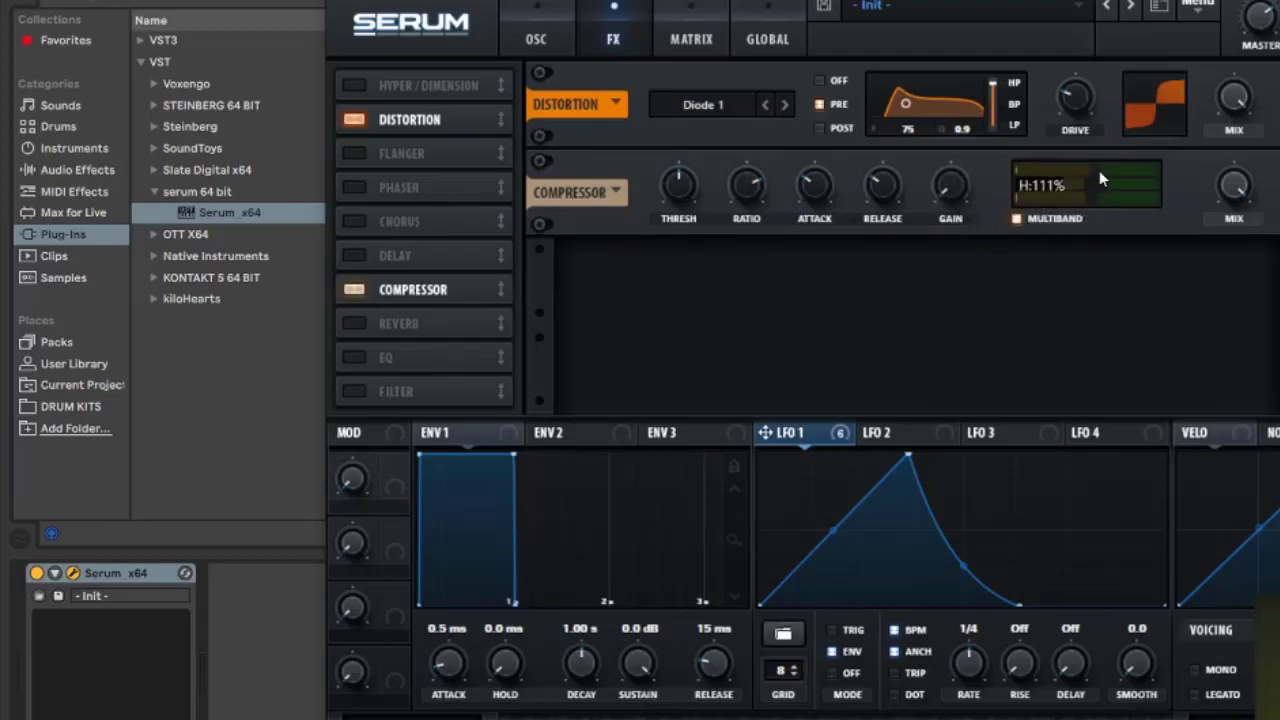
{"action": "mouse_move", "coordinate": [1099, 172]}
{"action": "left_mouse_down"}
{"action": "mouse_move", "coordinate": [1118, 169]}
{"action": "mouse_move", "coordinate": [1121, 185]}
{"action": "left_mouse_up"}
{"action": "left_click_drag", "start_coordinate": [1087, 187], "coordinate": [1105, 191]}
{"action": "left_click_drag", "start_coordinate": [1090, 203], "coordinate": [1101, 200]}
{"action": "left_click_drag", "start_coordinate": [1100, 205], "coordinate": [1121, 206]}
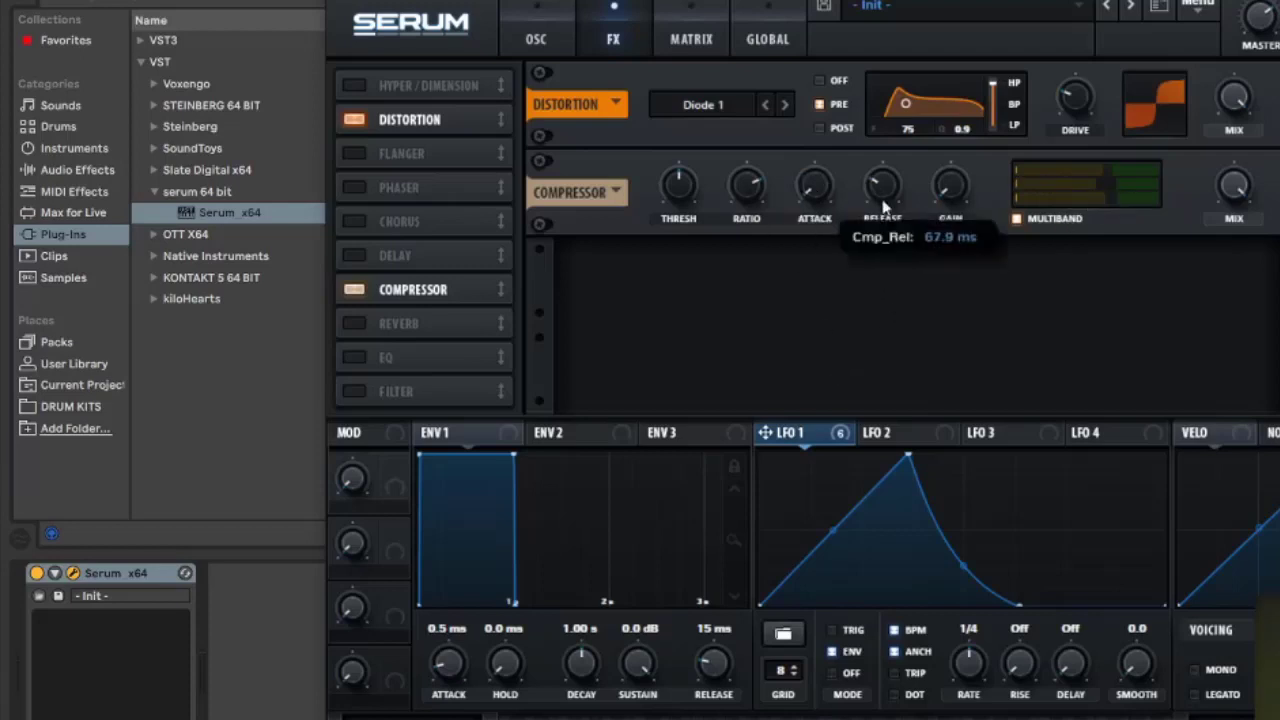
{"action": "mouse_move", "coordinate": [880, 178]}
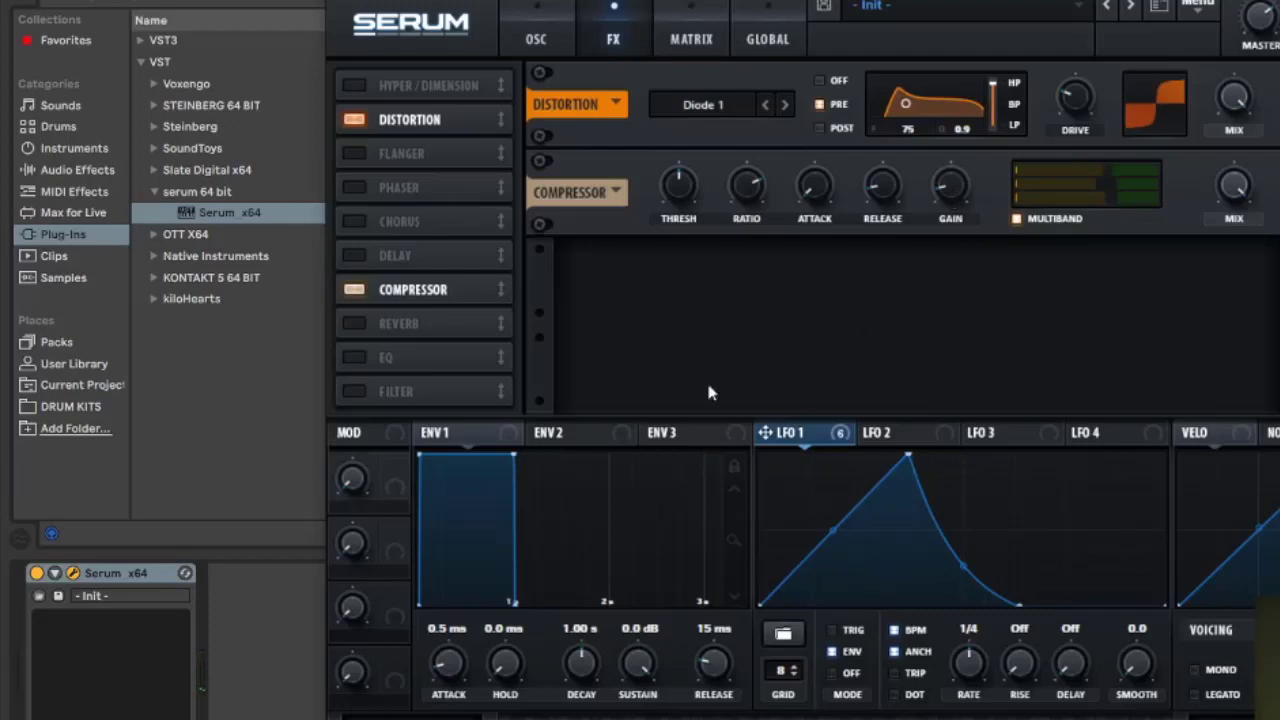
Enable the EQ, boost the high shelf gain, and make the low band a 3.4 dB peak
{"action": "left_click", "coordinate": [353, 360]}
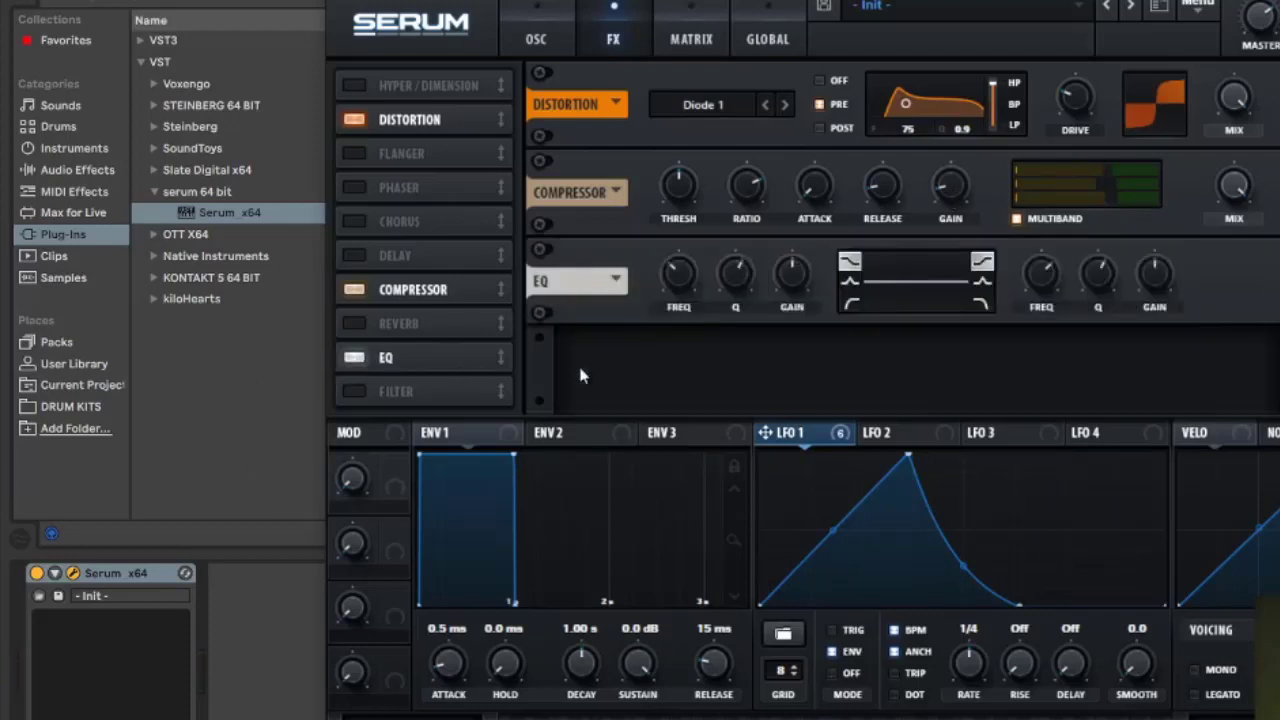
{"action": "left_click_drag", "start_coordinate": [1170, 289], "coordinate": [1160, 276]}
{"action": "left_click", "coordinate": [849, 283]}
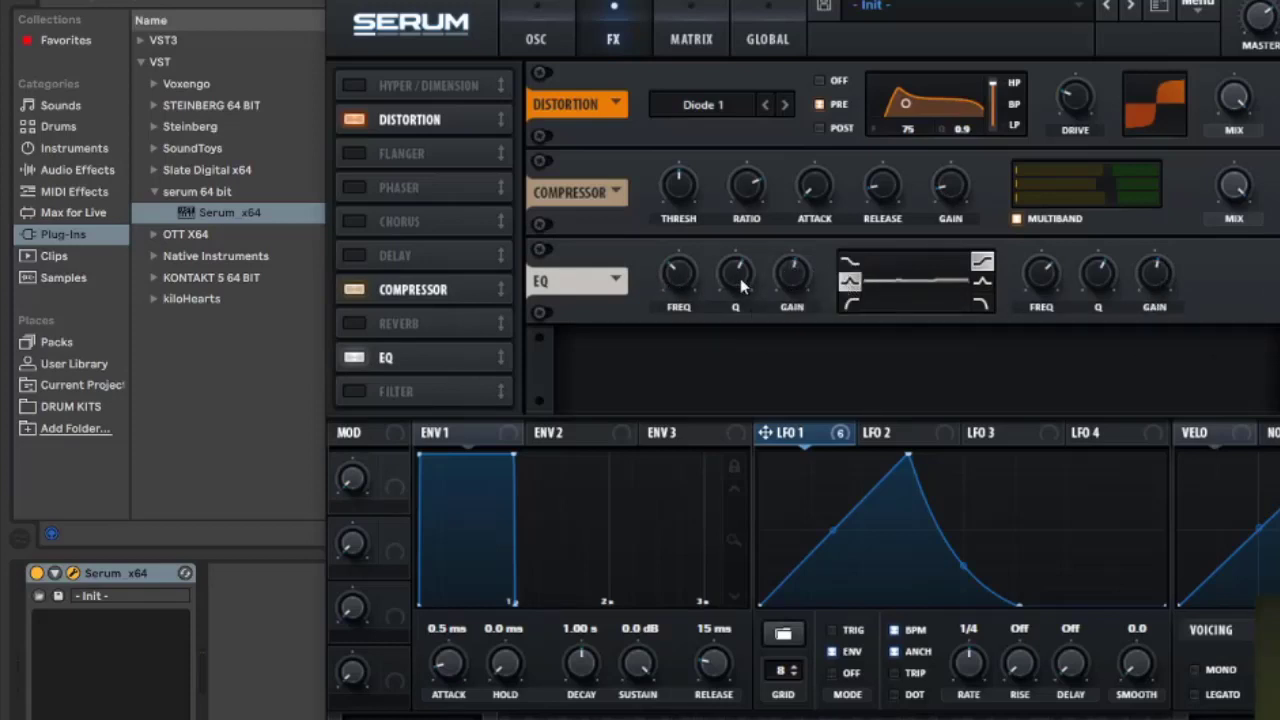
{"action": "left_click_drag", "start_coordinate": [794, 282], "coordinate": [740, 280]}
{"action": "left_click_drag", "start_coordinate": [787, 281], "coordinate": [786, 284]}
In the Matrix, route LFO 2 to Mast.Tun as unipolar modulation
{"action": "left_click", "coordinate": [683, 14]}
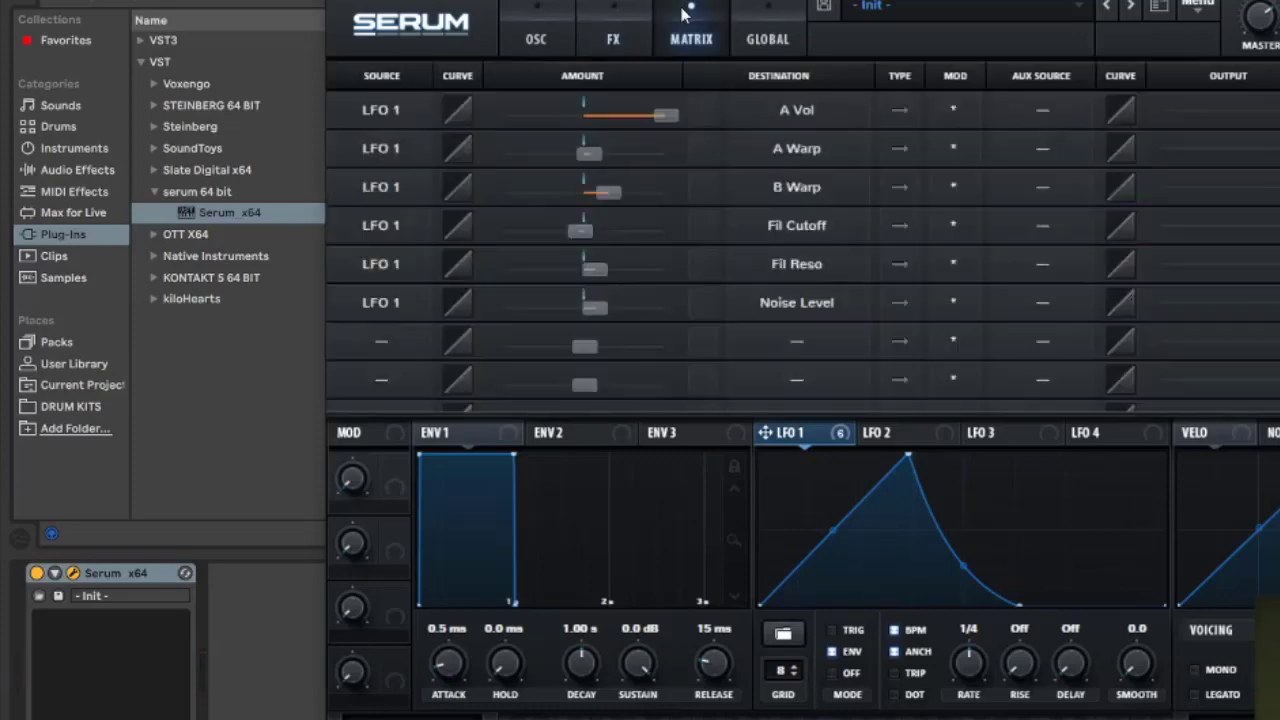
{"action": "left_click", "coordinate": [393, 343]}
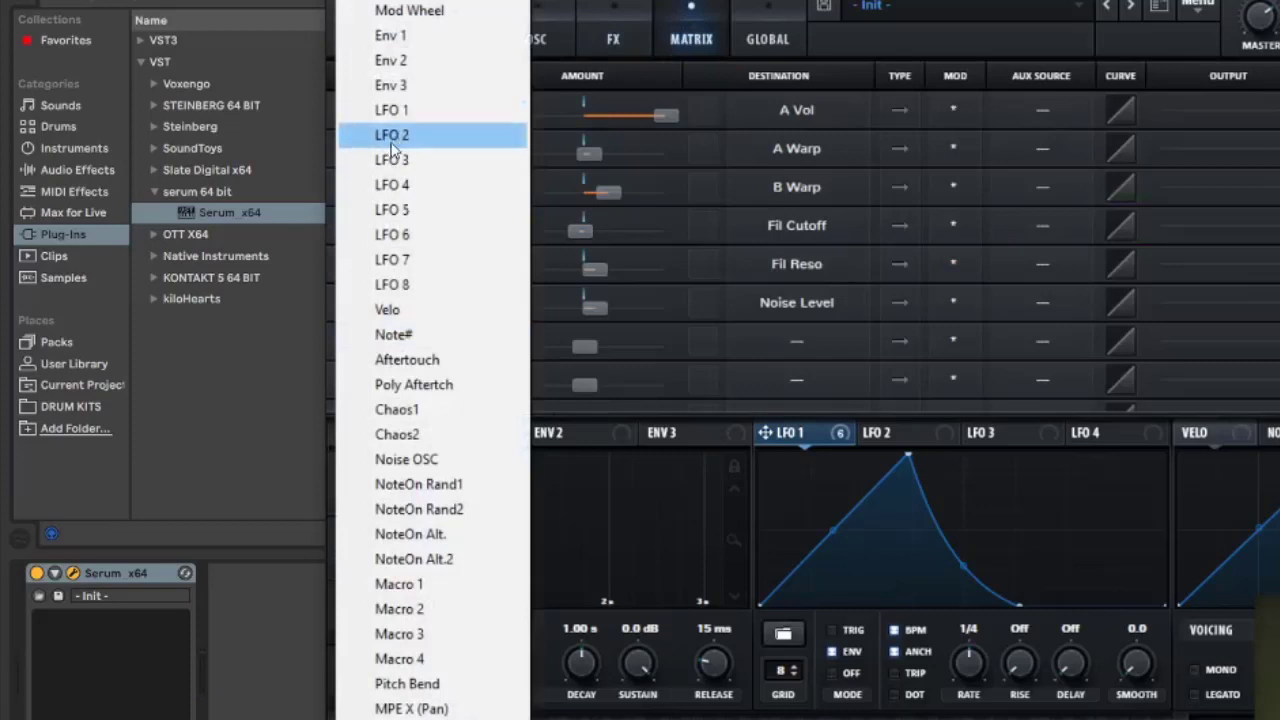
{"action": "left_click", "coordinate": [420, 135]}
{"action": "left_click", "coordinate": [793, 343]}
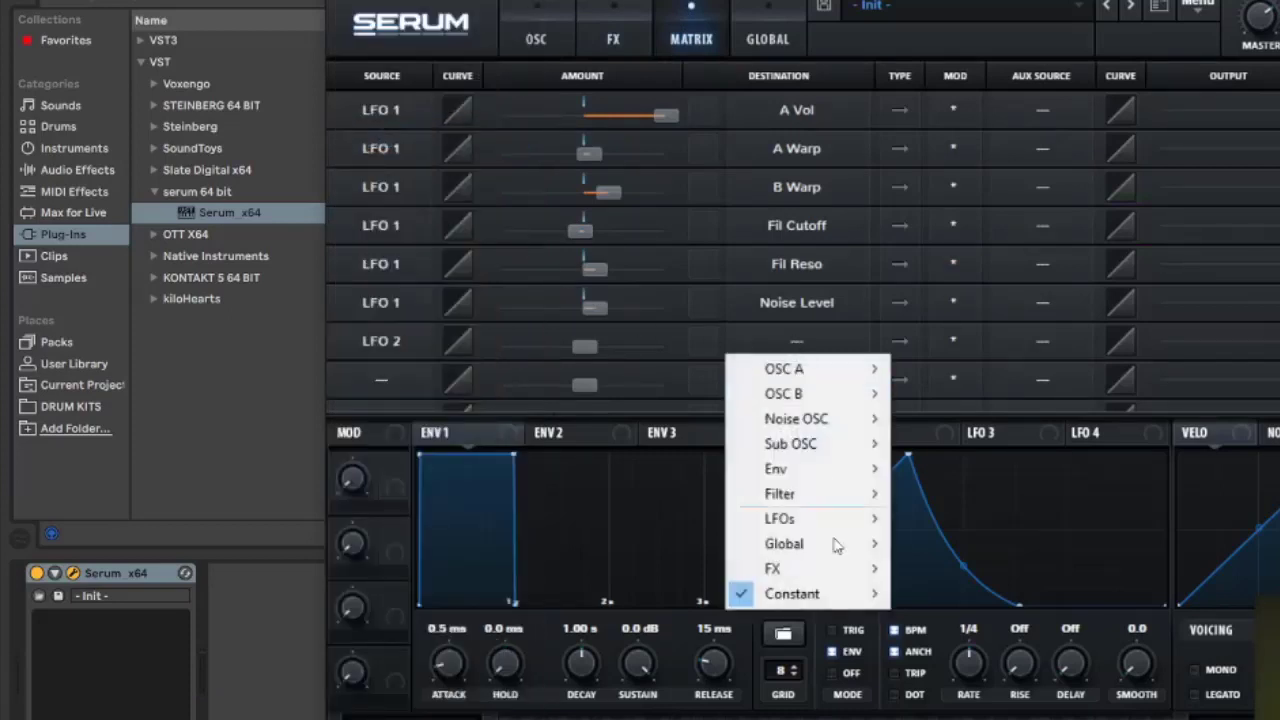
{"action": "mouse_move", "coordinate": [834, 545]}
{"action": "left_click", "coordinate": [950, 544]}
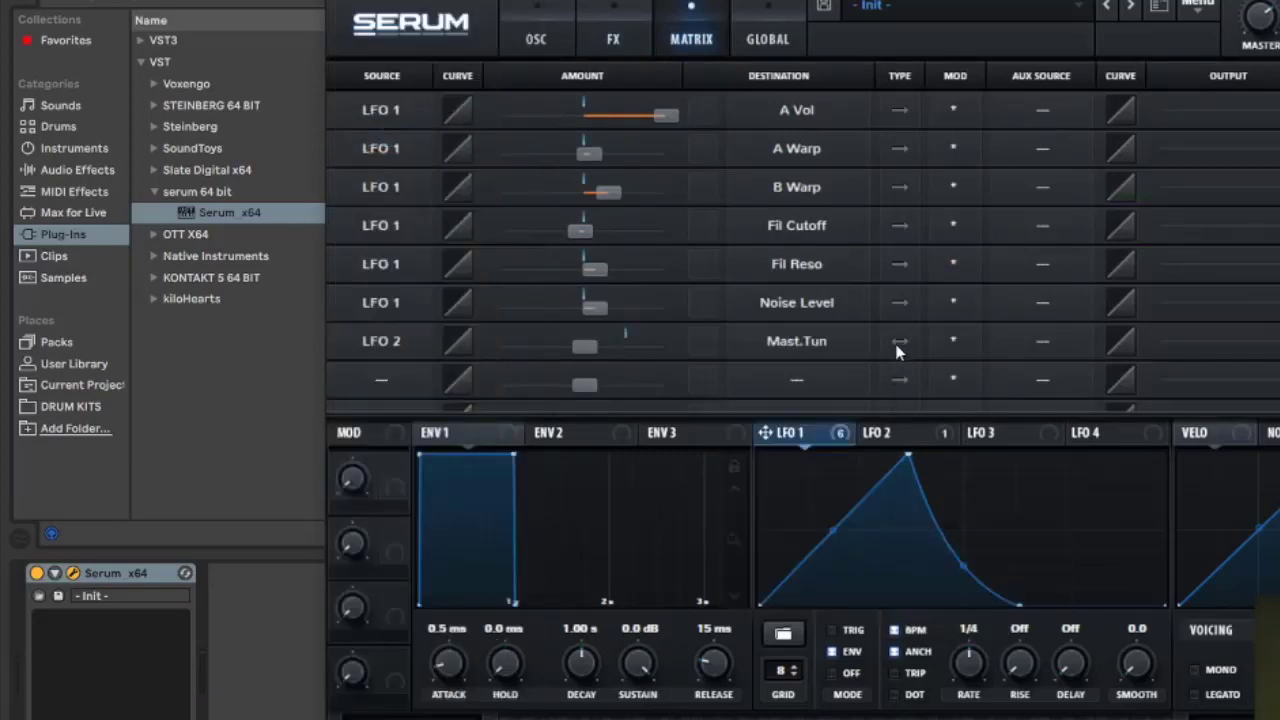
{"action": "left_click", "coordinate": [898, 345]}
Switch LFO 2 to envelope (ENV) mode
{"action": "mouse_move", "coordinate": [589, 352]}
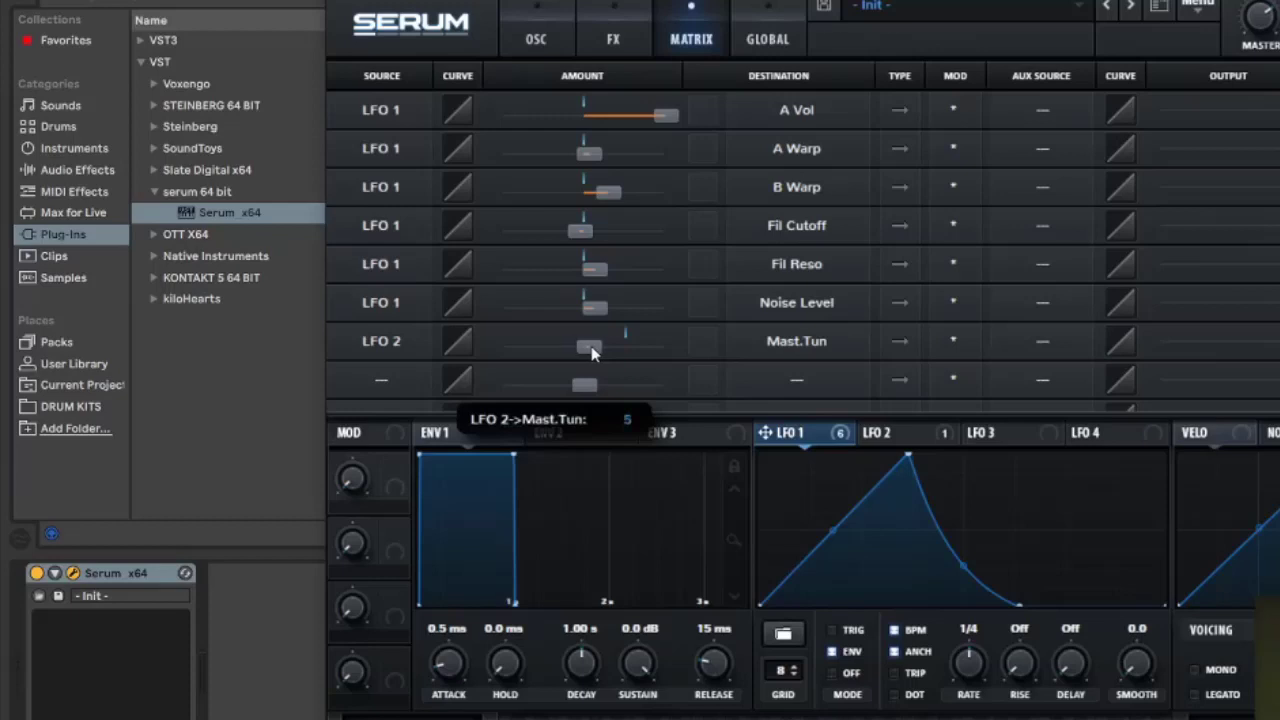
{"action": "left_click", "coordinate": [900, 437]}
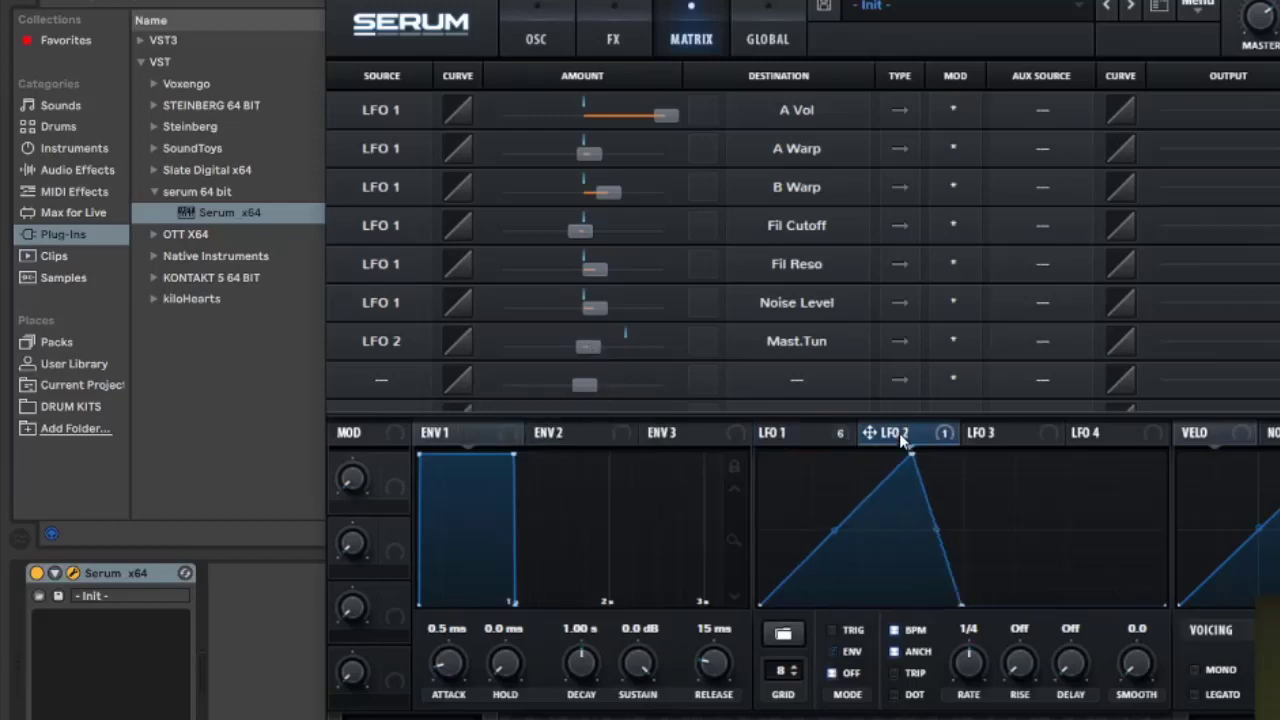
{"action": "left_click", "coordinate": [834, 653]}
Close the Serum window and bring up the other track's effect chain
{"action": "key", "text": "ctrl+alt+p"}
{"action": "scroll", "coordinate": [1099, 163], "scroll_direction": "up", "scroll_amount": 5}
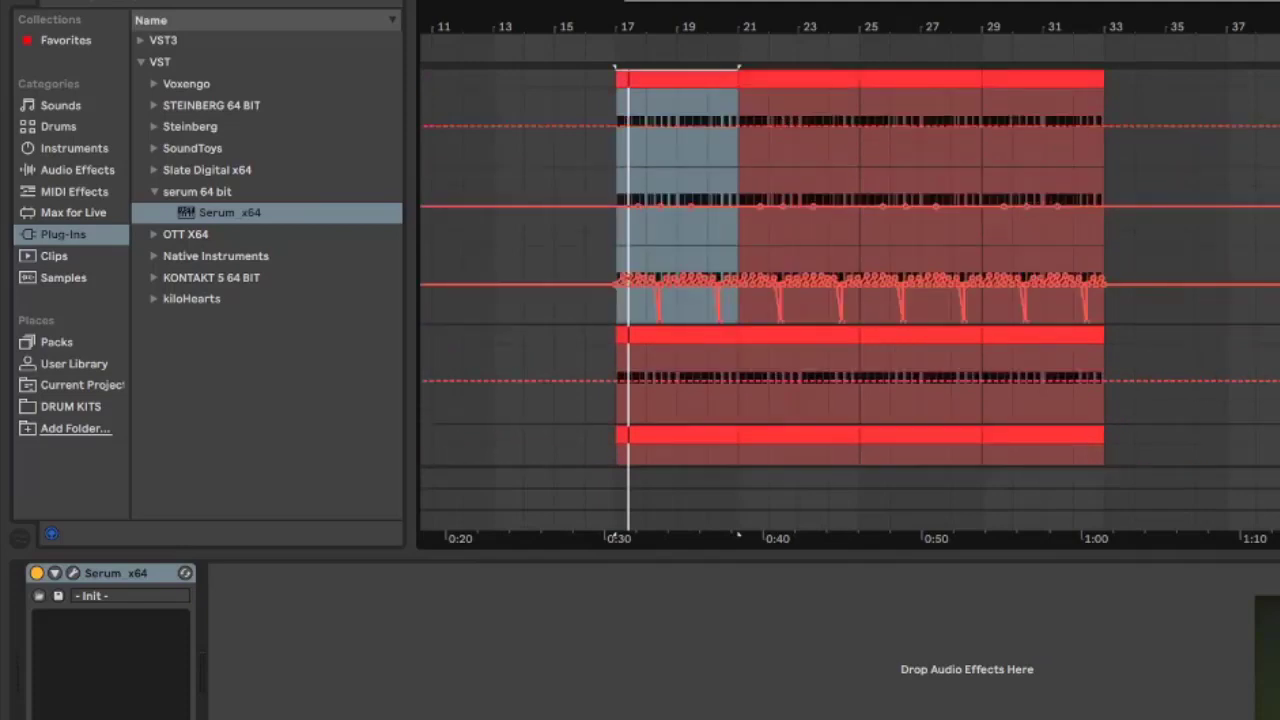
{"action": "left_click", "coordinate": [880, 410]}
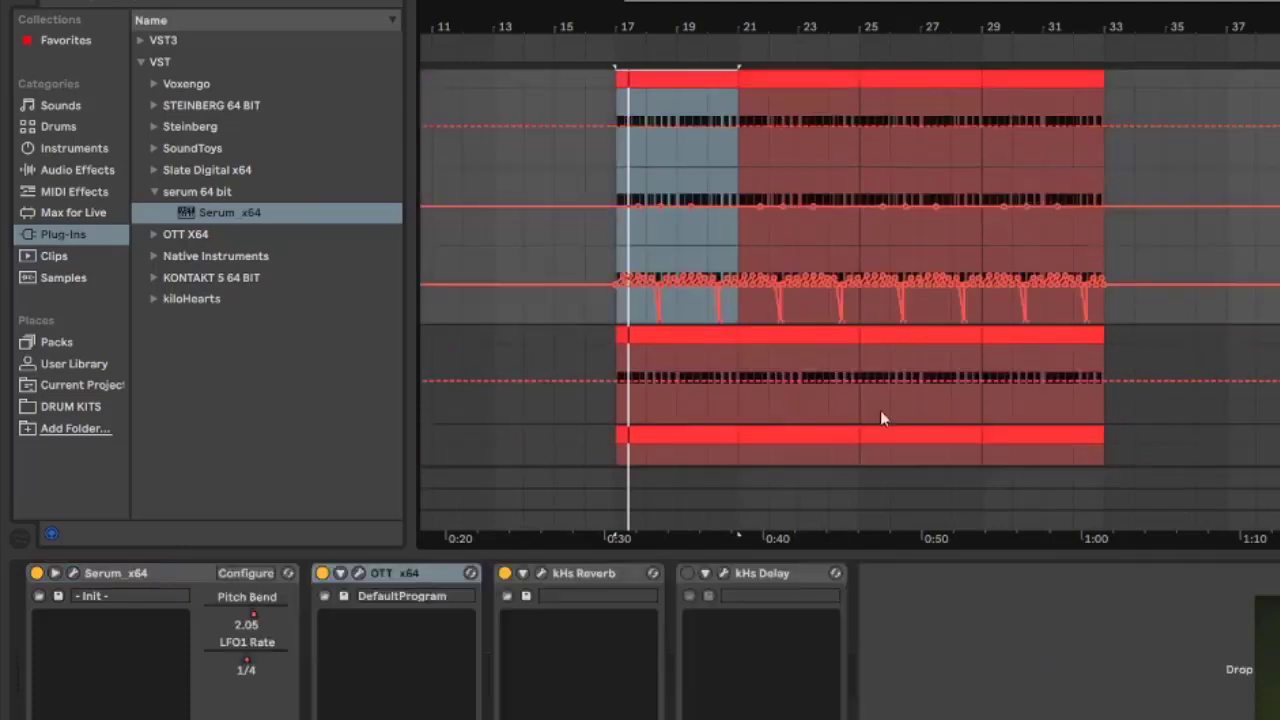
{"action": "left_click", "coordinate": [542, 572]}
{"action": "left_click", "coordinate": [541, 572]}
Select OTT and kHs Reverb together and paste them onto the new Serum bass track
{"action": "left_click", "coordinate": [404, 572]}
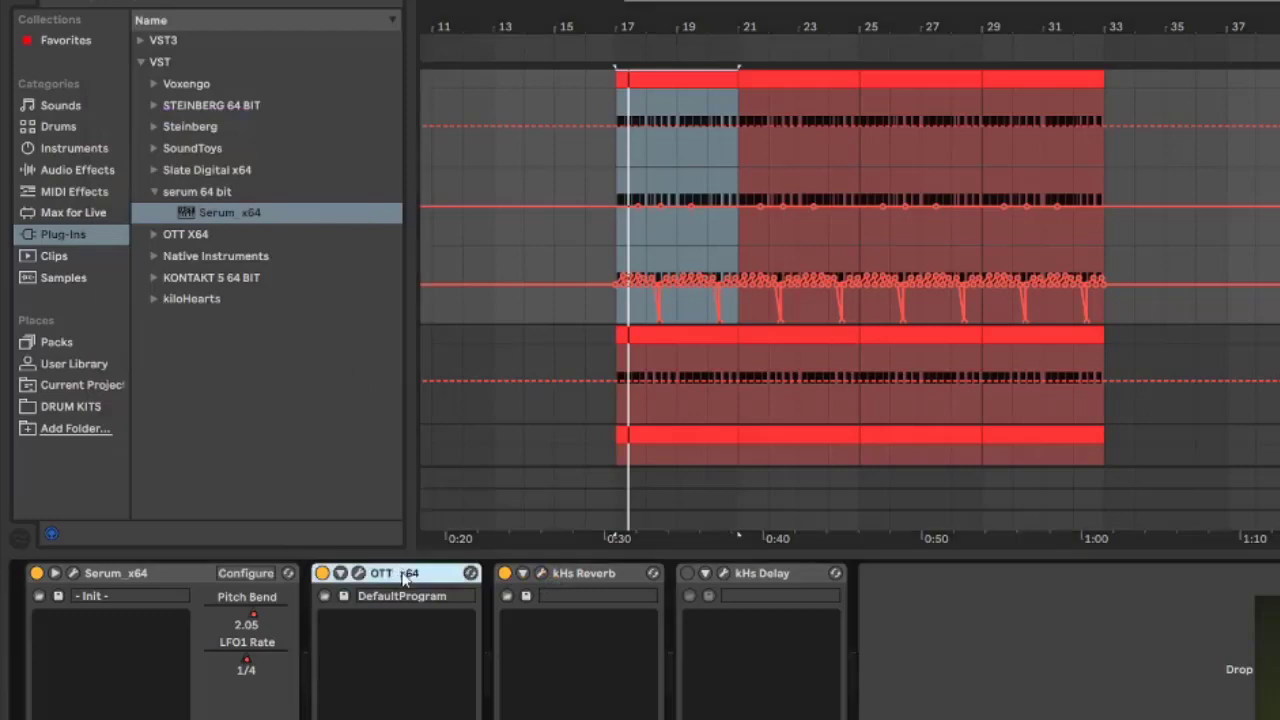
{"action": "left_click", "coordinate": [577, 576]}
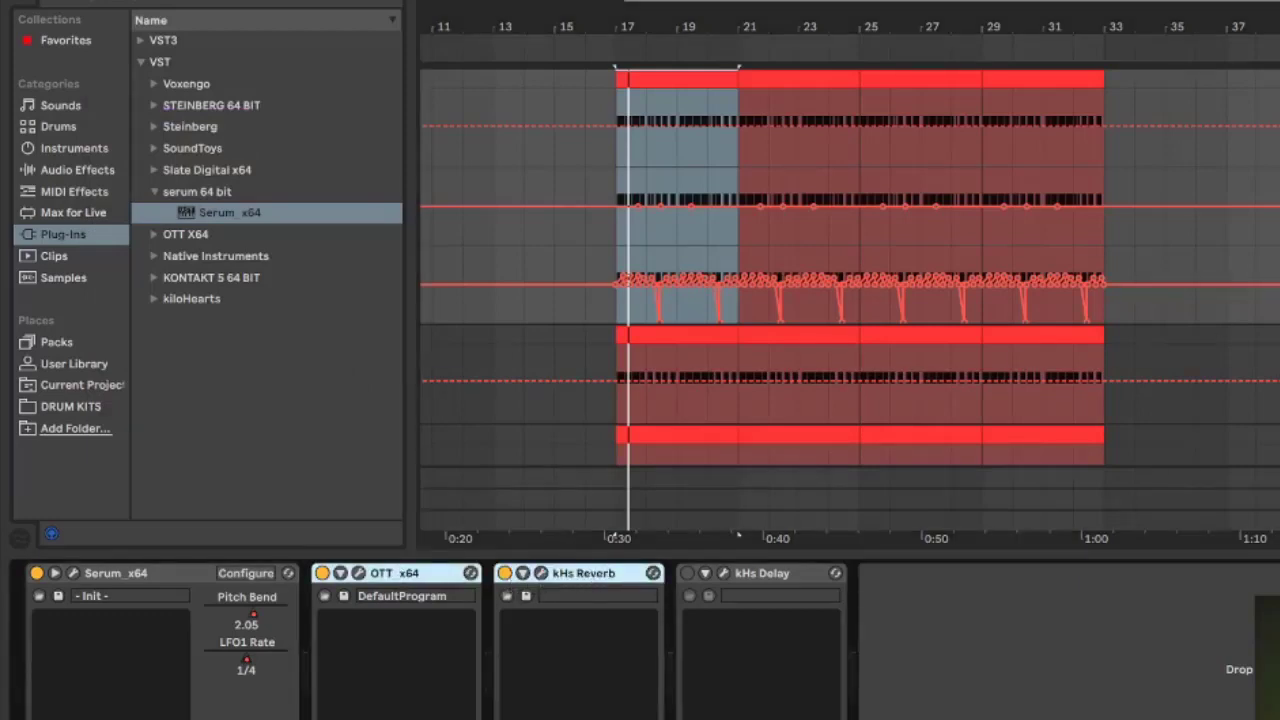
{"action": "scroll", "coordinate": [860, 300], "scroll_direction": "down", "scroll_amount": 5}
{"action": "scroll", "coordinate": [738, 537], "scroll_direction": "down", "scroll_amount": 5}
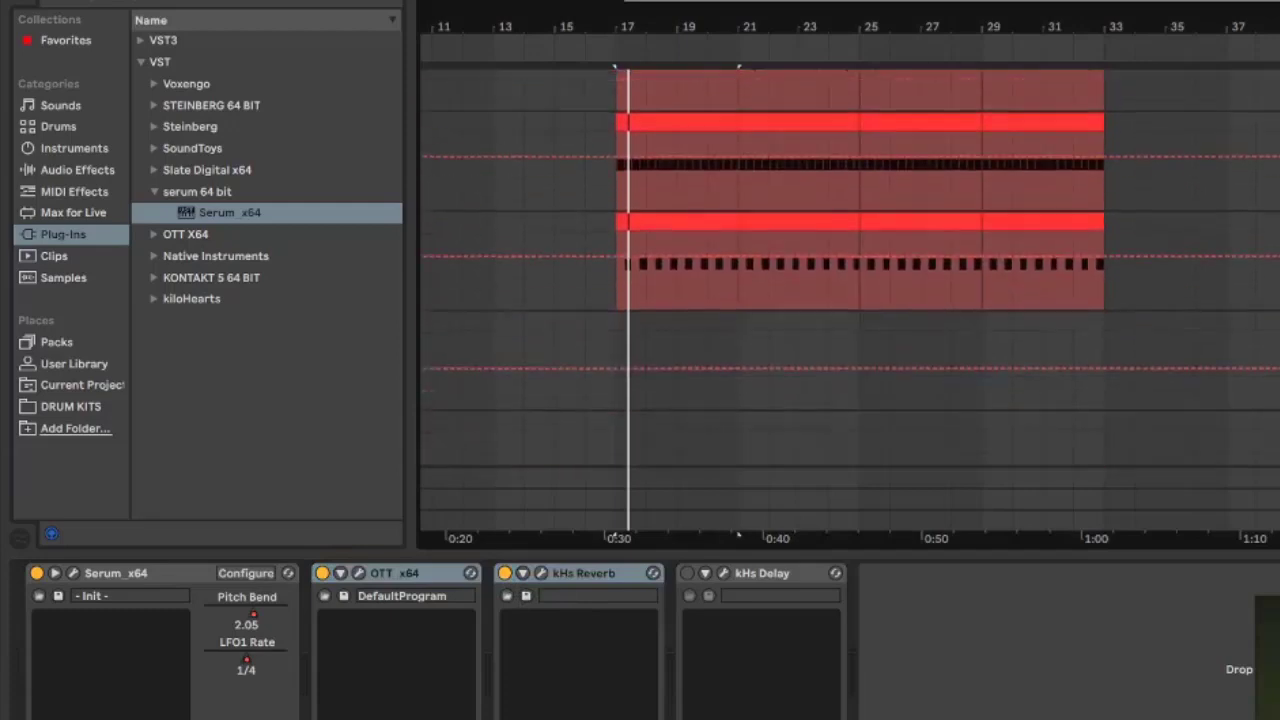
{"action": "left_click", "coordinate": [792, 360]}
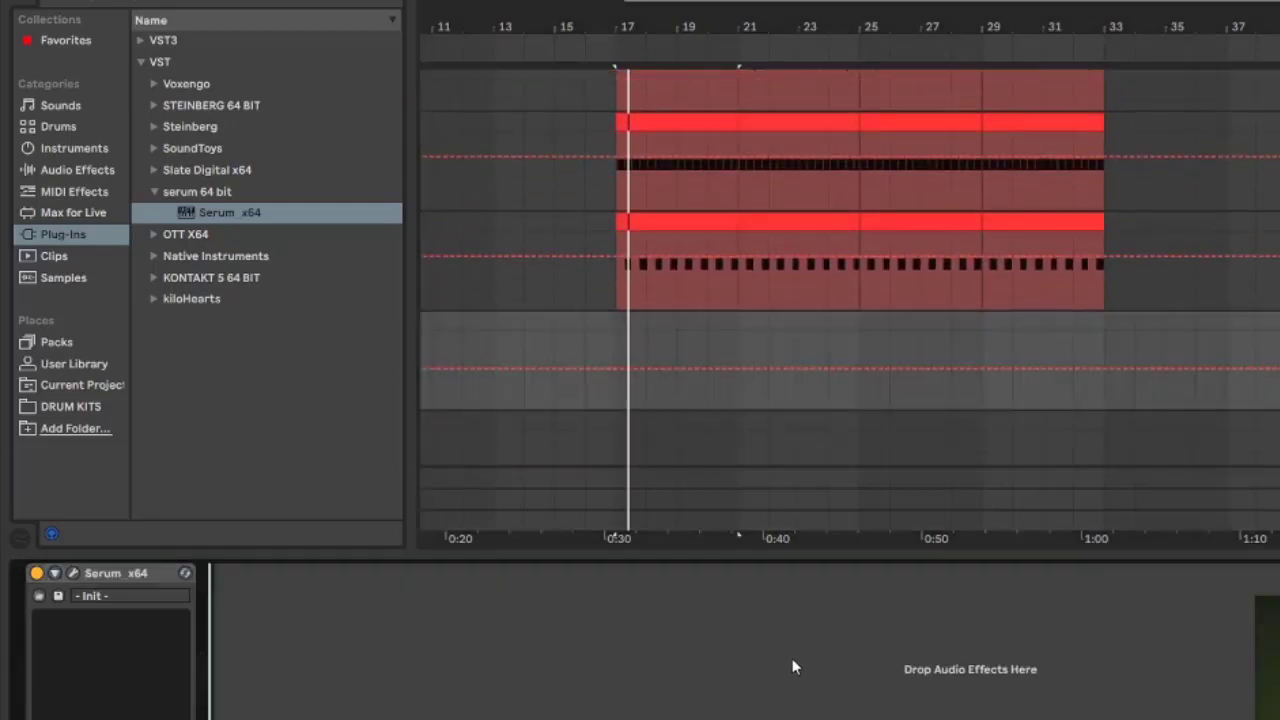
{"action": "key", "text": "ctrl+v"}
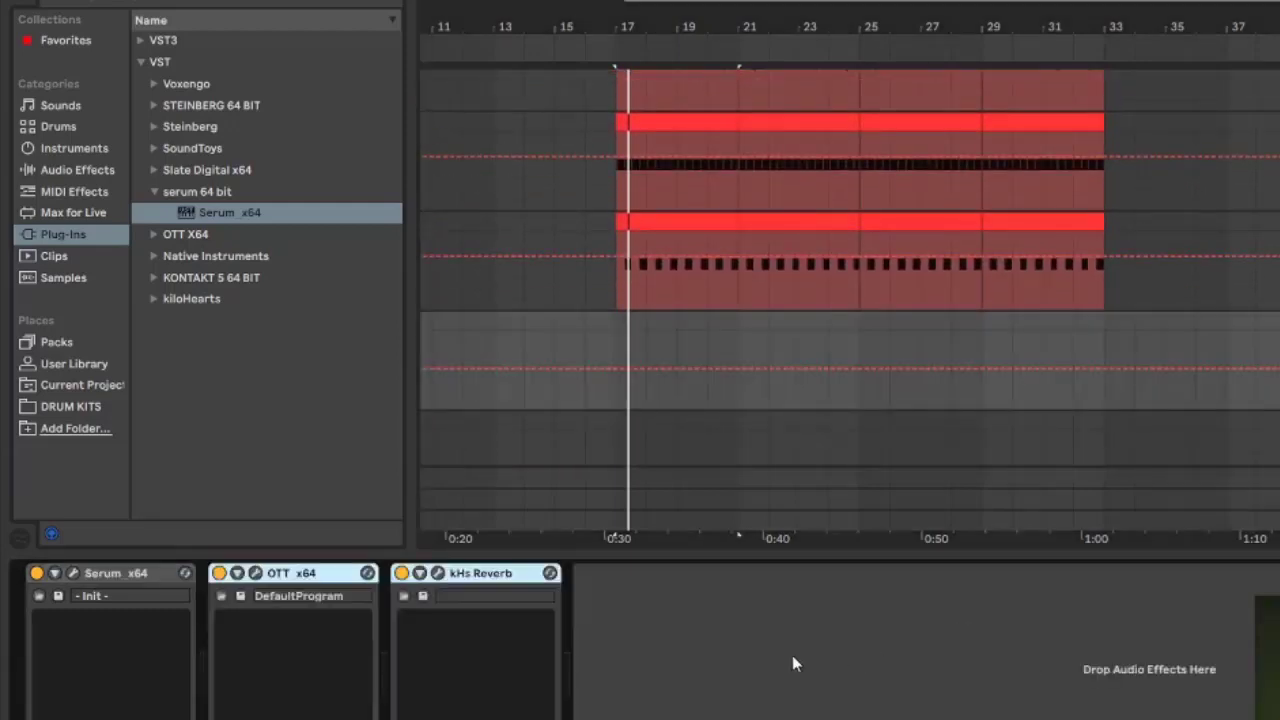
Open the OTT x64 editor on the new bass track and play the bass to audition it
{"action": "left_click", "coordinate": [254, 574]}
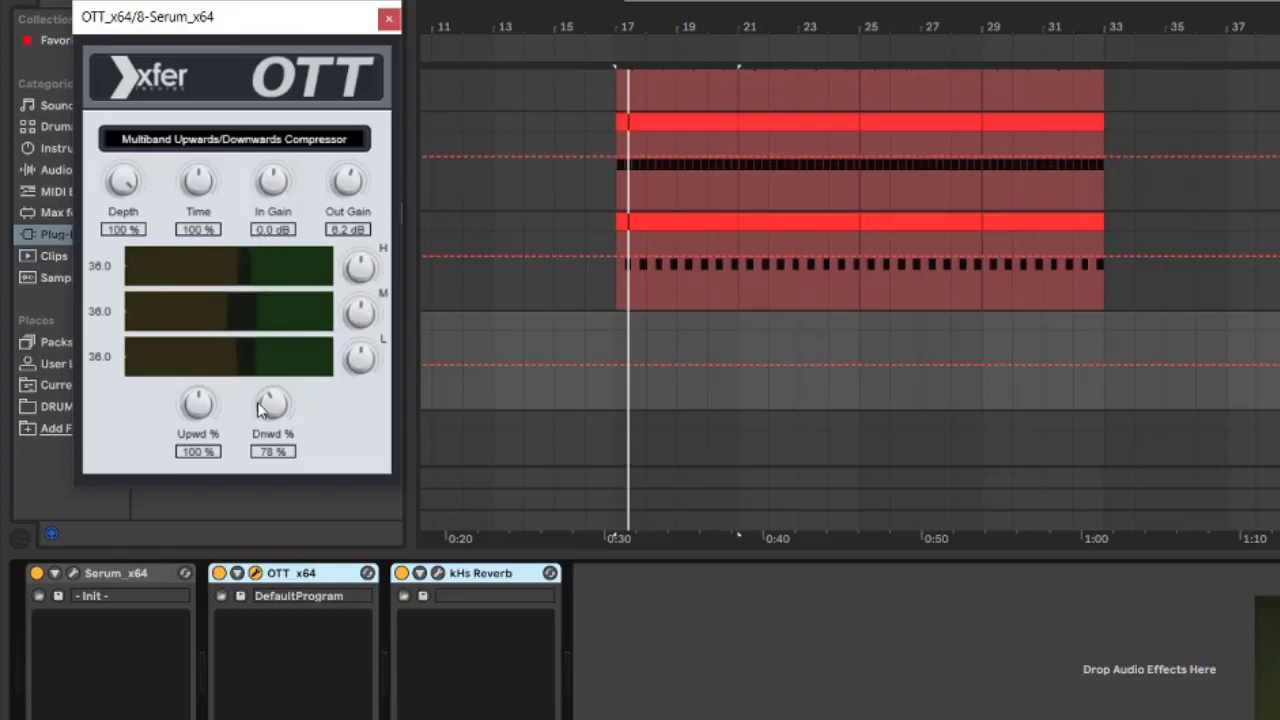
{"action": "key", "text": "space"}
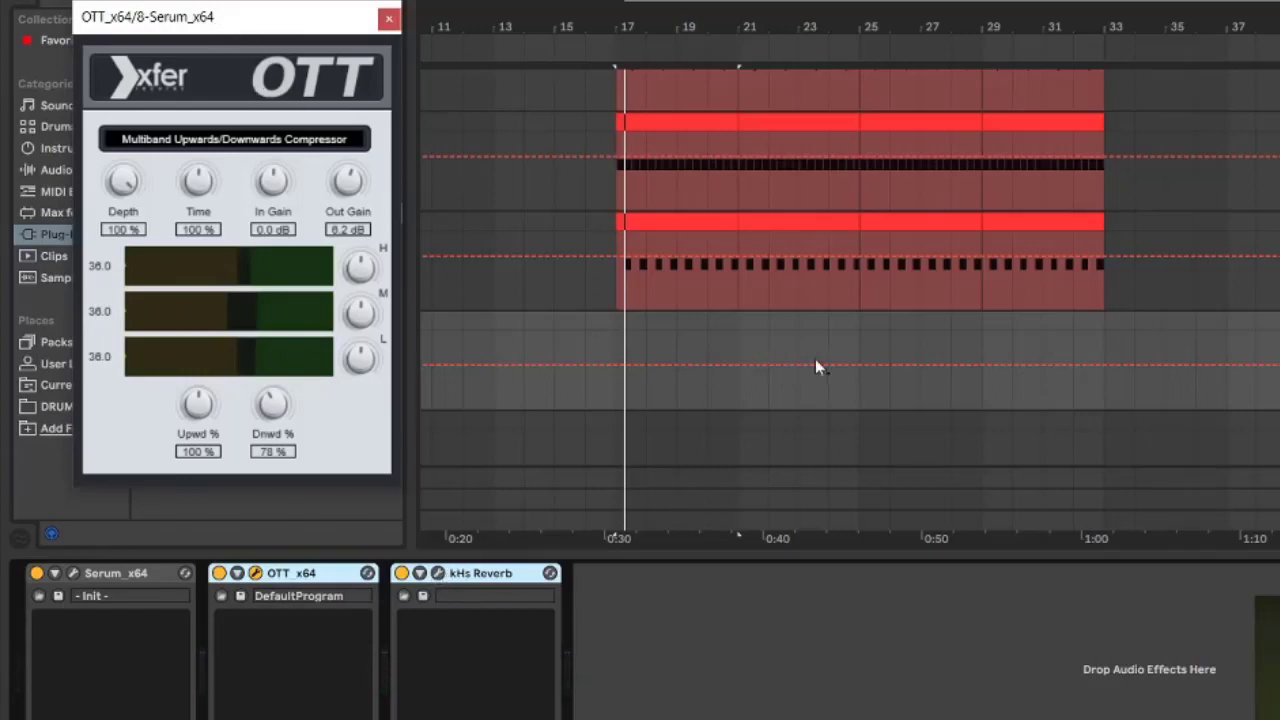
Lower the kHs Reverb mix to about 8% and close its window
{"action": "left_click", "coordinate": [438, 573]}
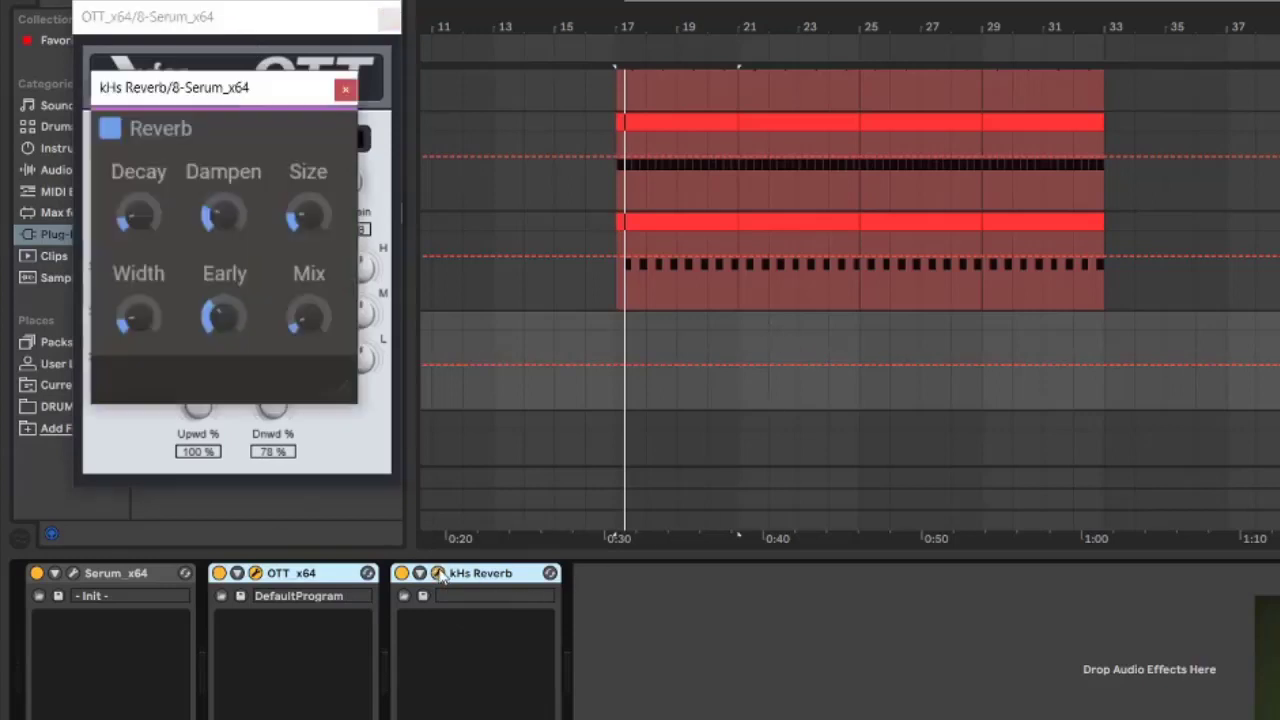
{"action": "left_click_drag", "start_coordinate": [242, 98], "coordinate": [918, 90]}
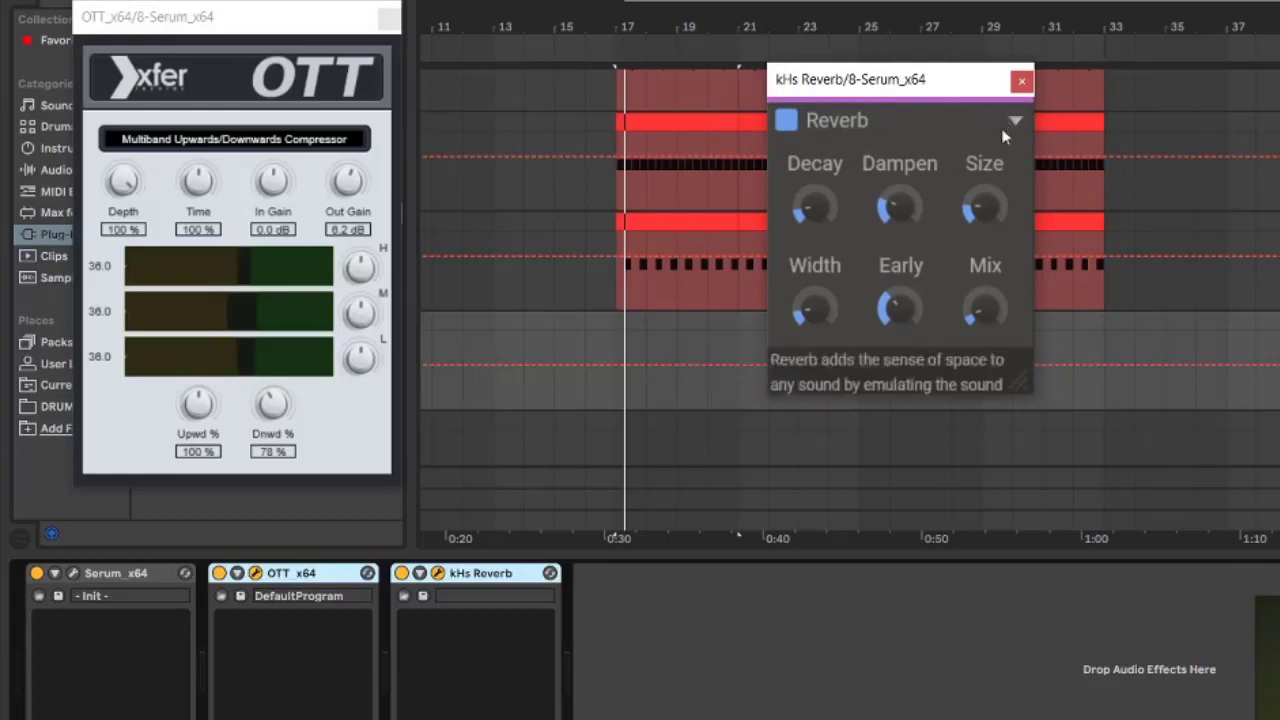
{"action": "left_click_drag", "start_coordinate": [978, 308], "coordinate": [978, 312]}
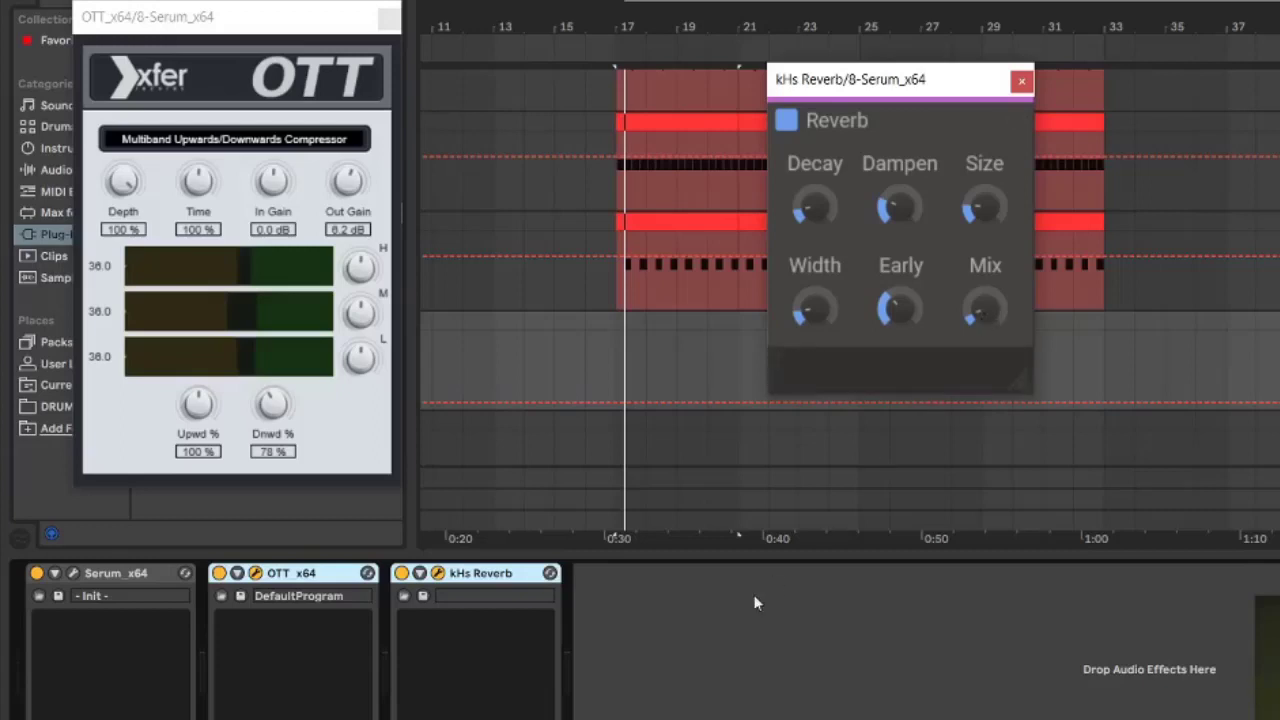
{"action": "left_click", "coordinate": [697, 647]}
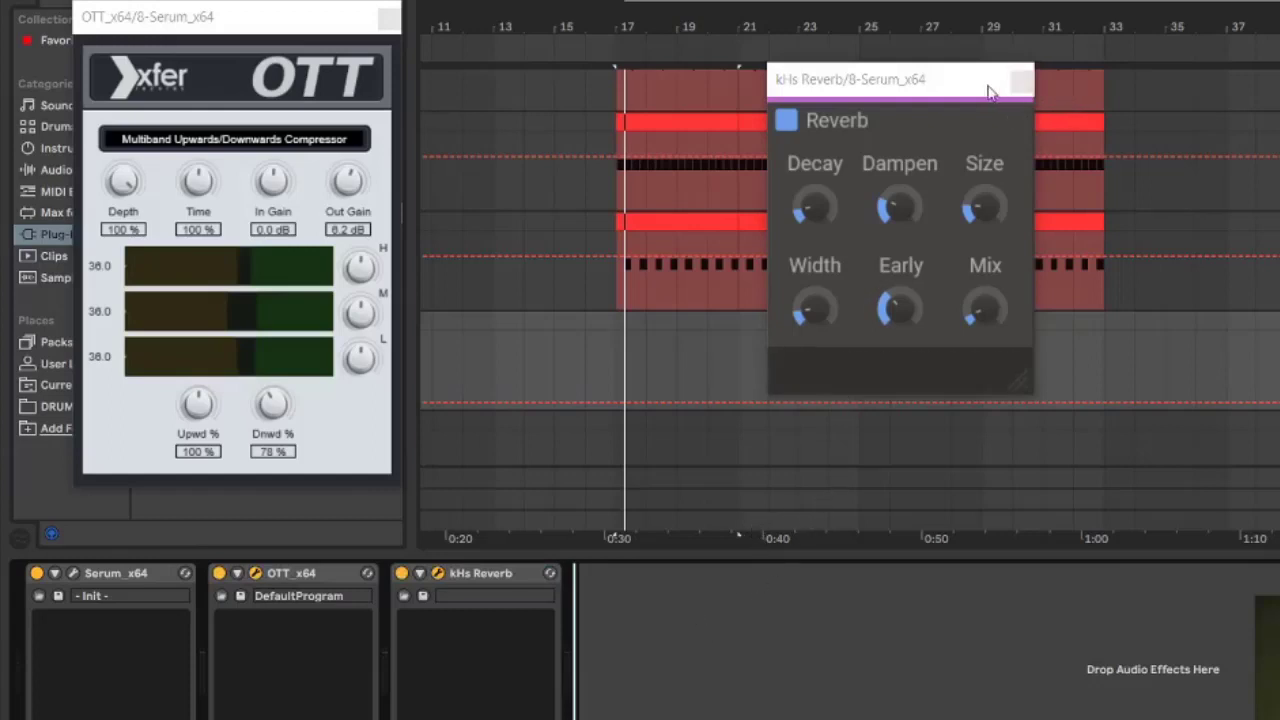
{"action": "left_click_drag", "start_coordinate": [935, 85], "coordinate": [823, 63]}
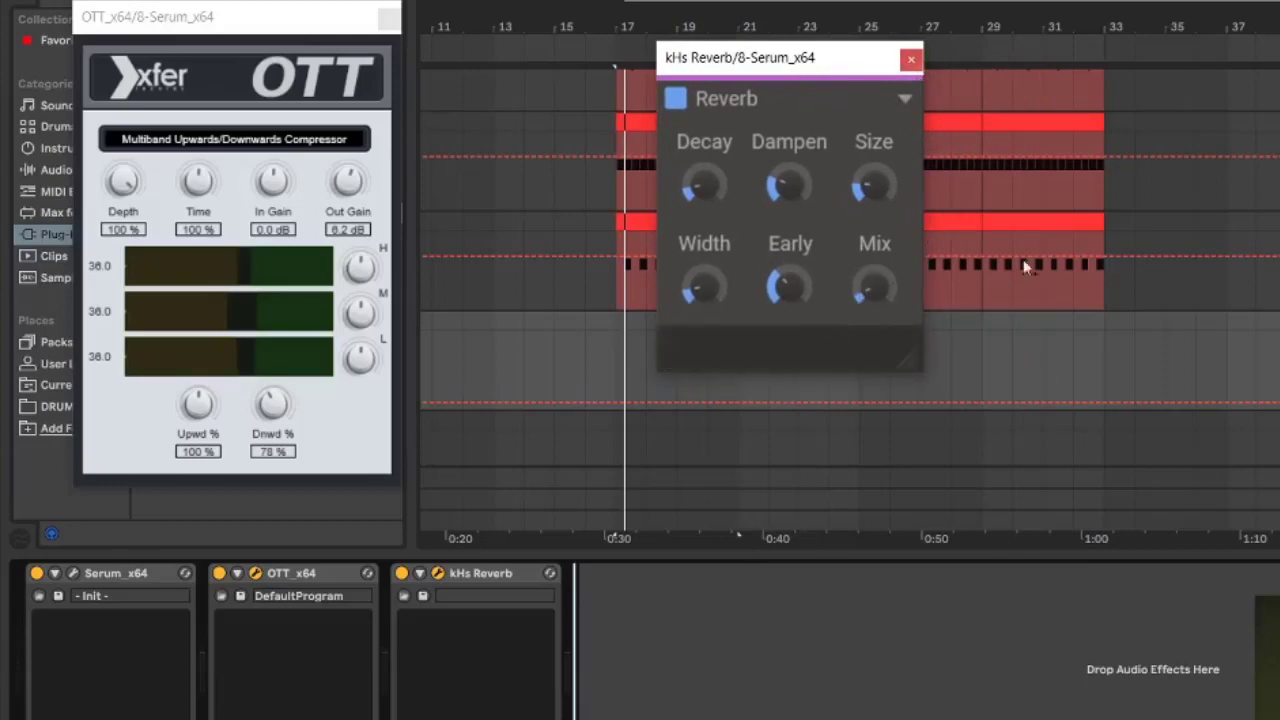
{"action": "left_click", "coordinate": [911, 59]}
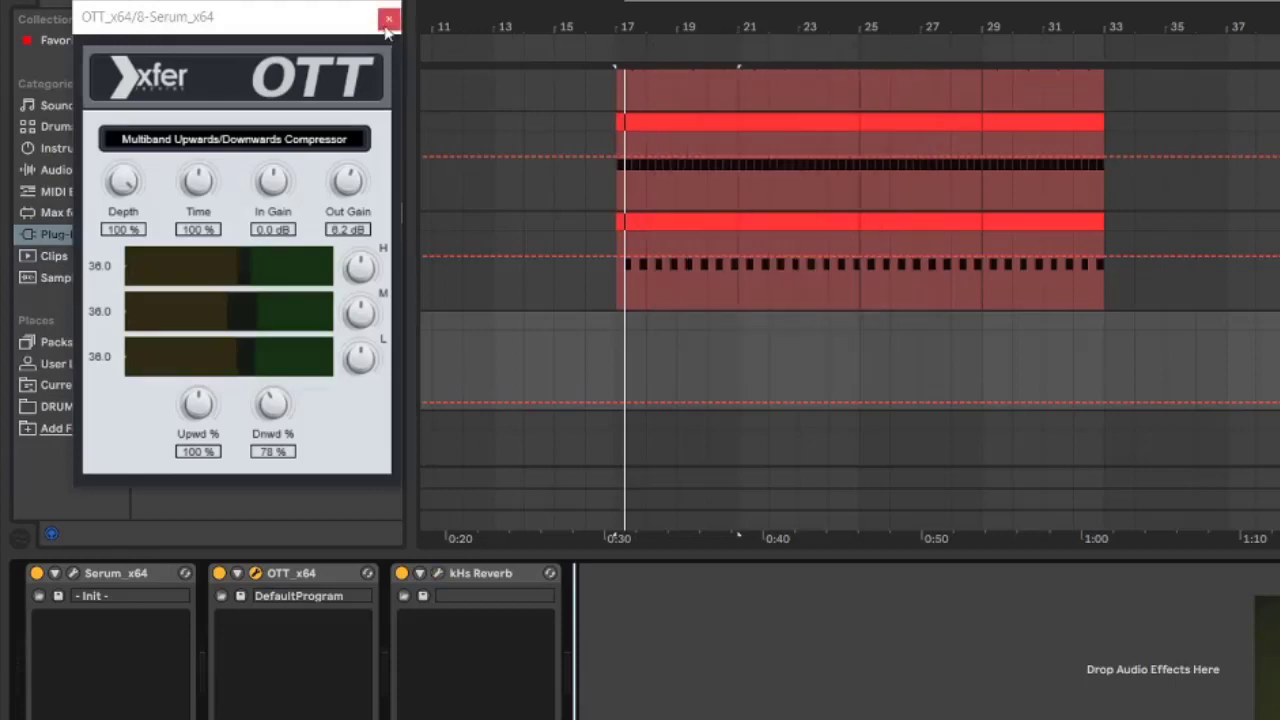
Toggle the kHs Reverb device off and back on to compare the bass
{"action": "left_click", "coordinate": [298, 572]}
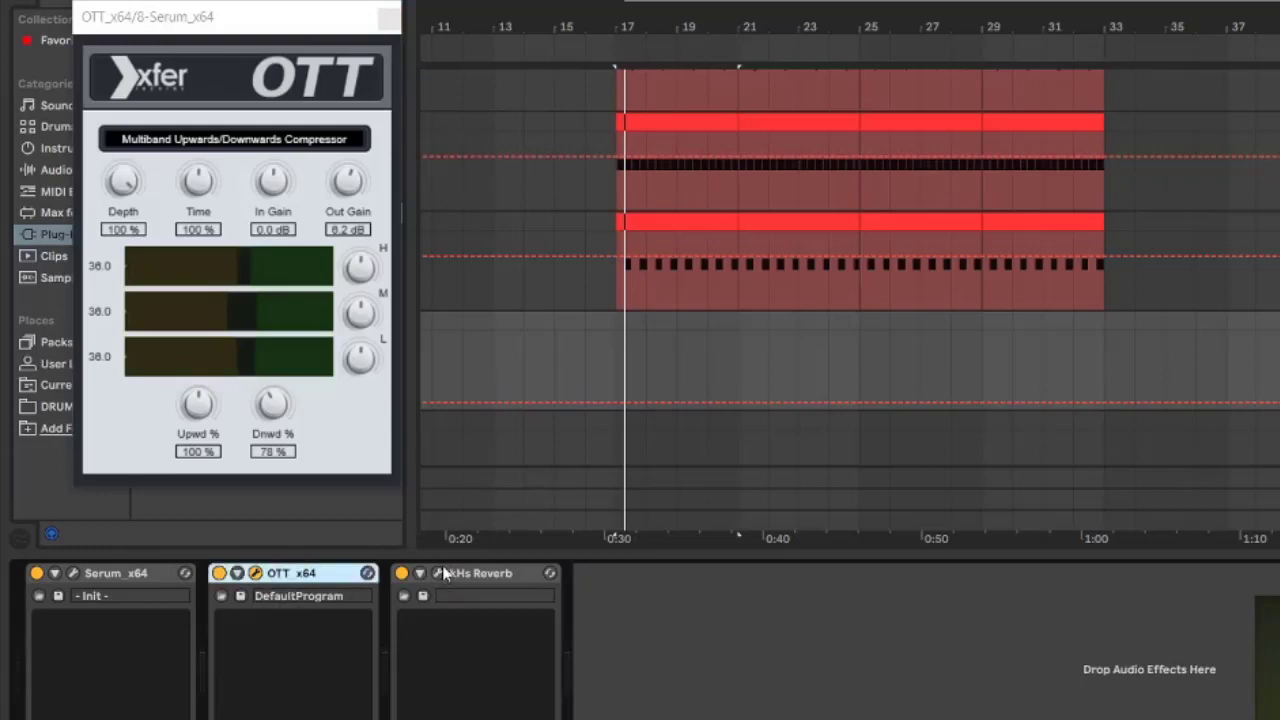
{"action": "left_click", "coordinate": [443, 572]}
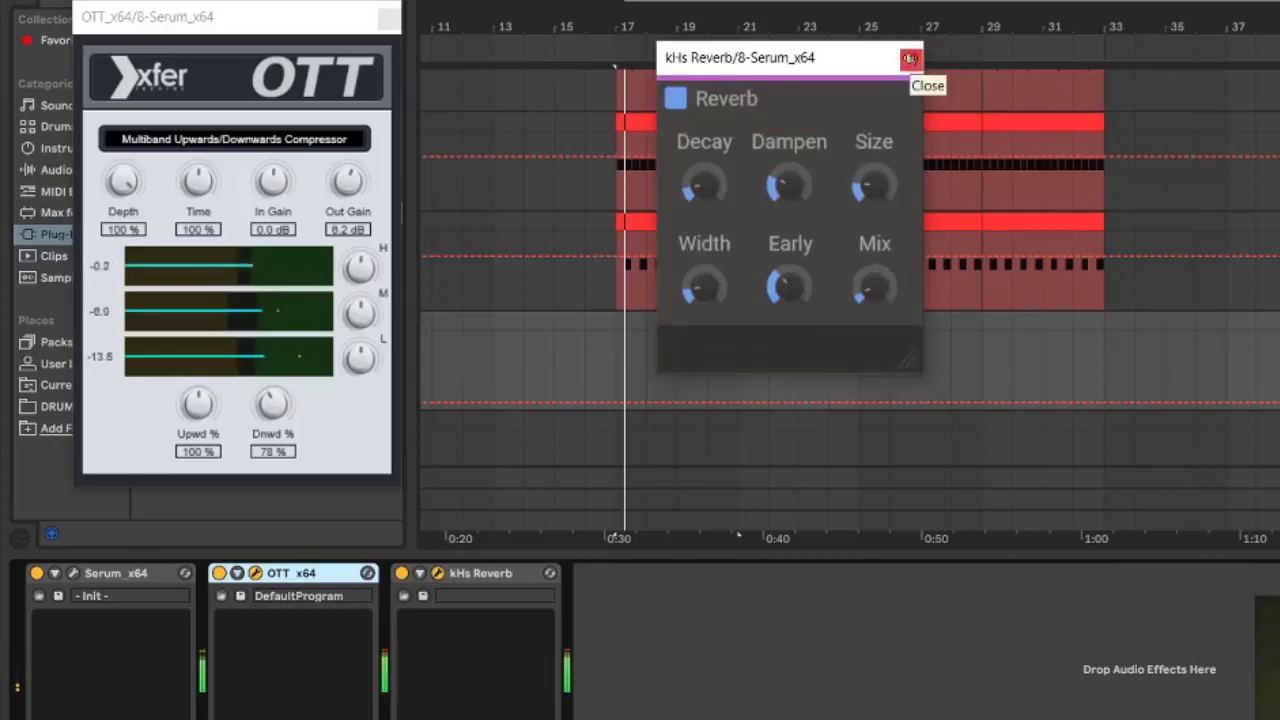
{"action": "left_click", "coordinate": [909, 58]}
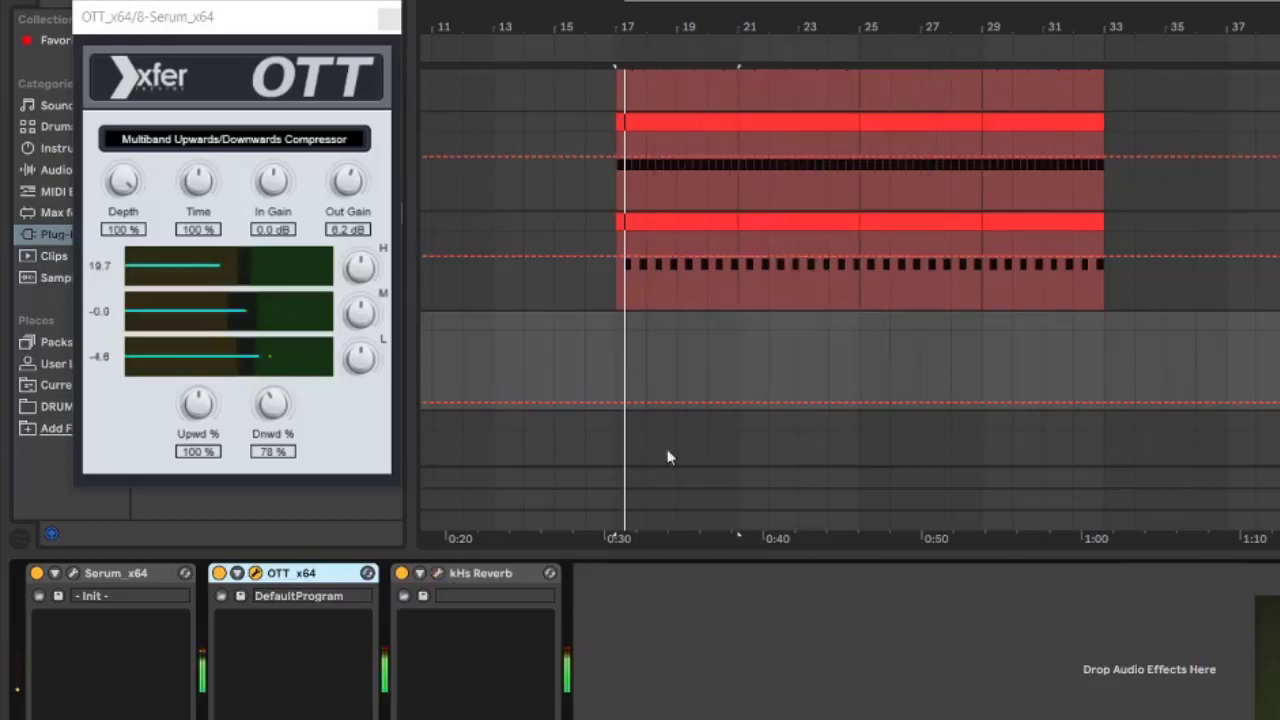
{"action": "left_click", "coordinate": [414, 578]}
{"action": "left_click", "coordinate": [401, 574]}
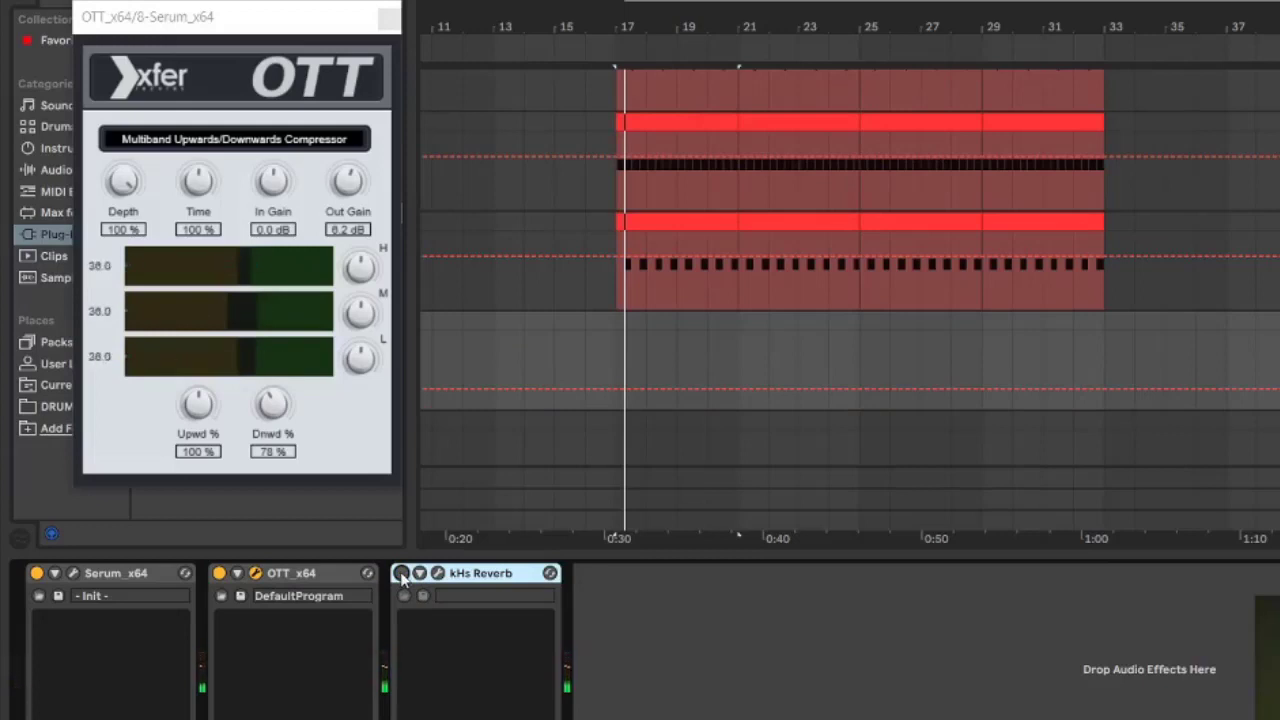
{"action": "left_click", "coordinate": [401, 575]}
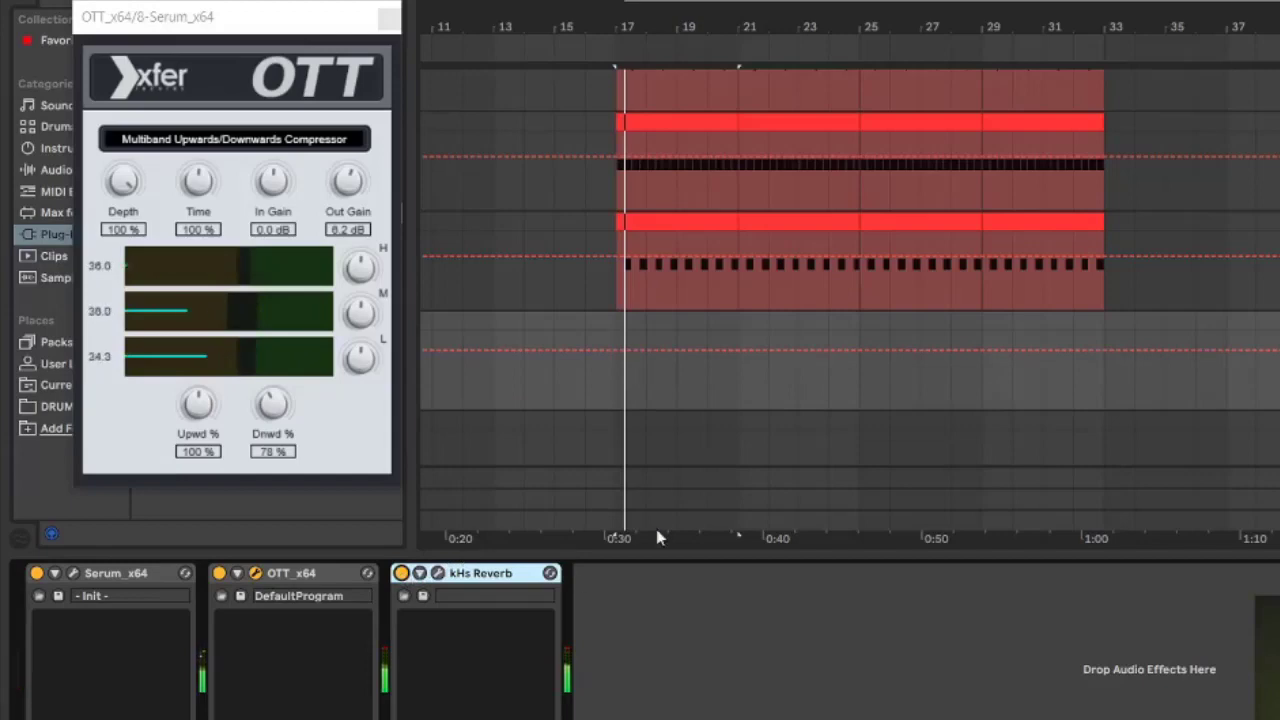
Close the OTT window and zoom out to view the arrangement clips from bar 17 to 33
{"action": "left_click", "coordinate": [388, 17]}
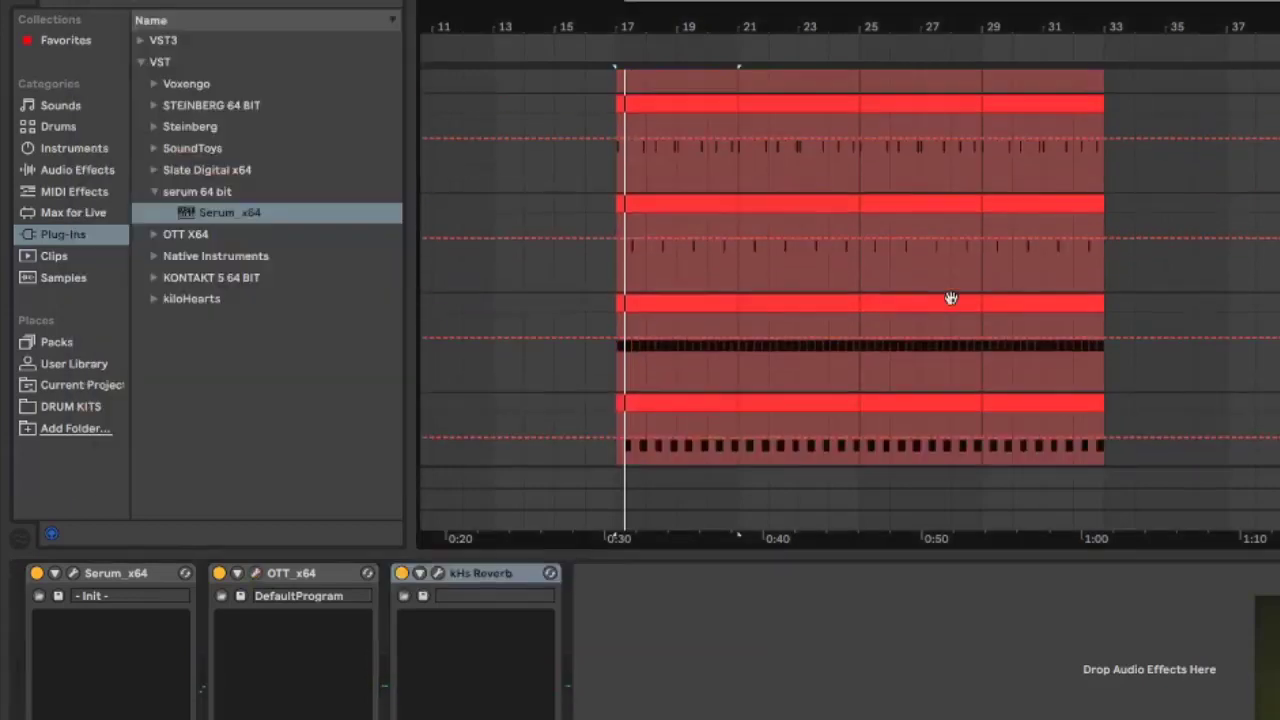
{"action": "scroll", "coordinate": [951, 299], "scroll_direction": "up", "scroll_amount": 4}
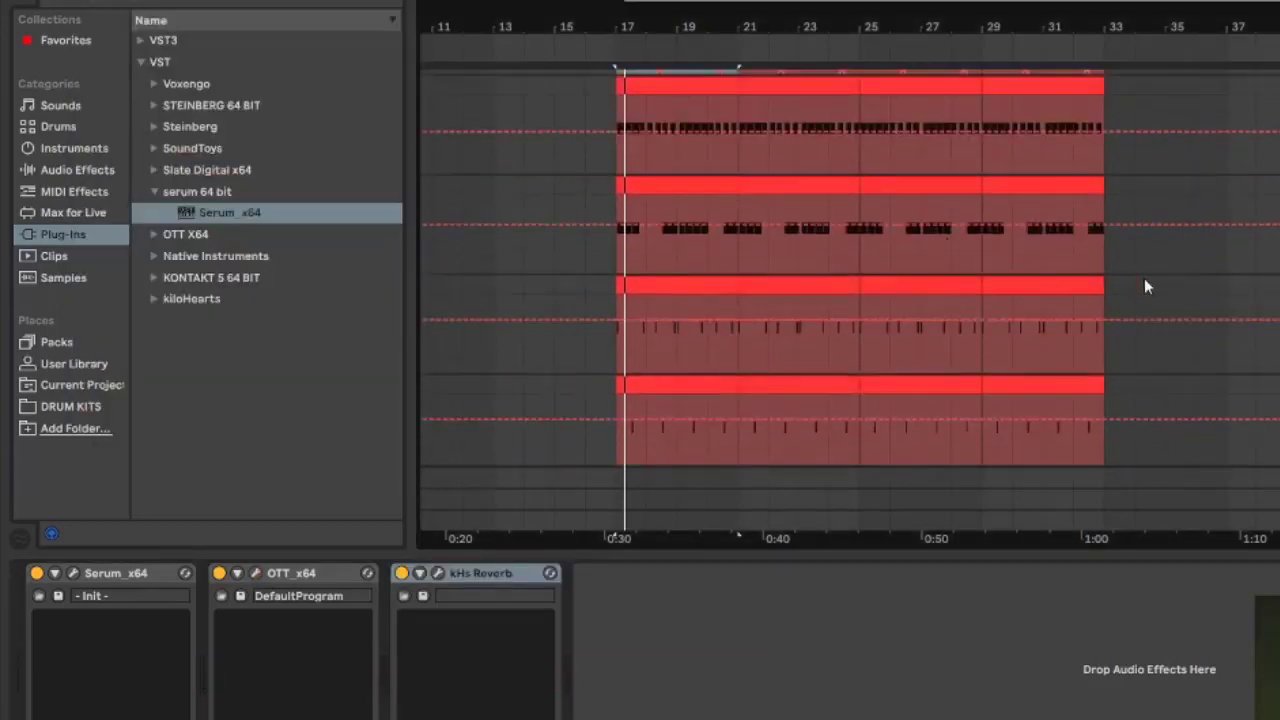
{"action": "scroll", "coordinate": [1114, 281], "scroll_direction": "up", "scroll_amount": 3}
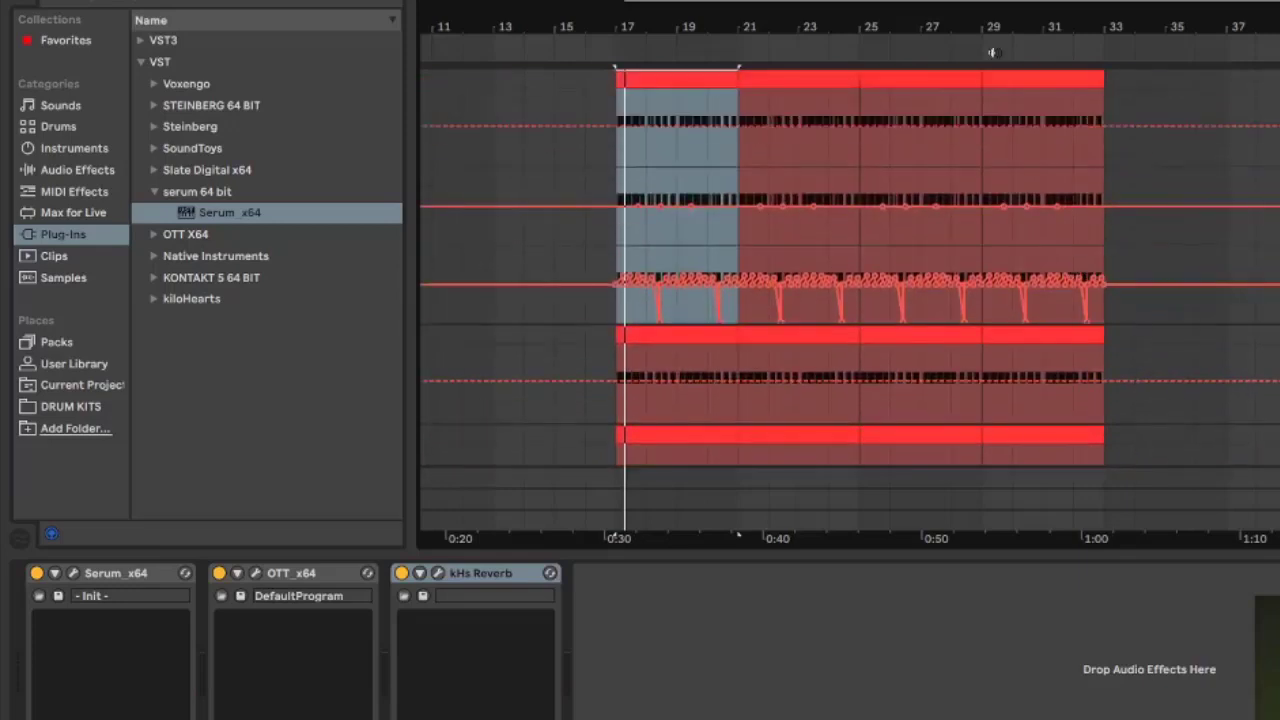
{"action": "left_click_drag", "start_coordinate": [917, 6], "coordinate": [905, 0]}
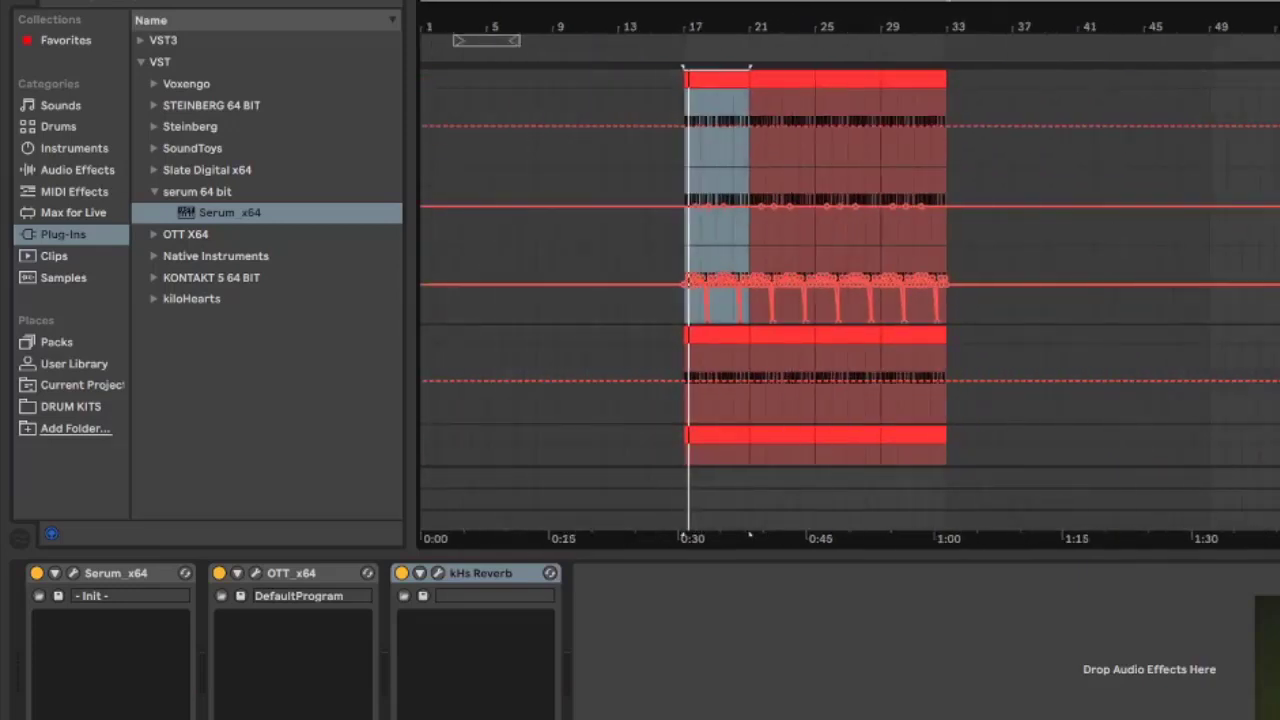